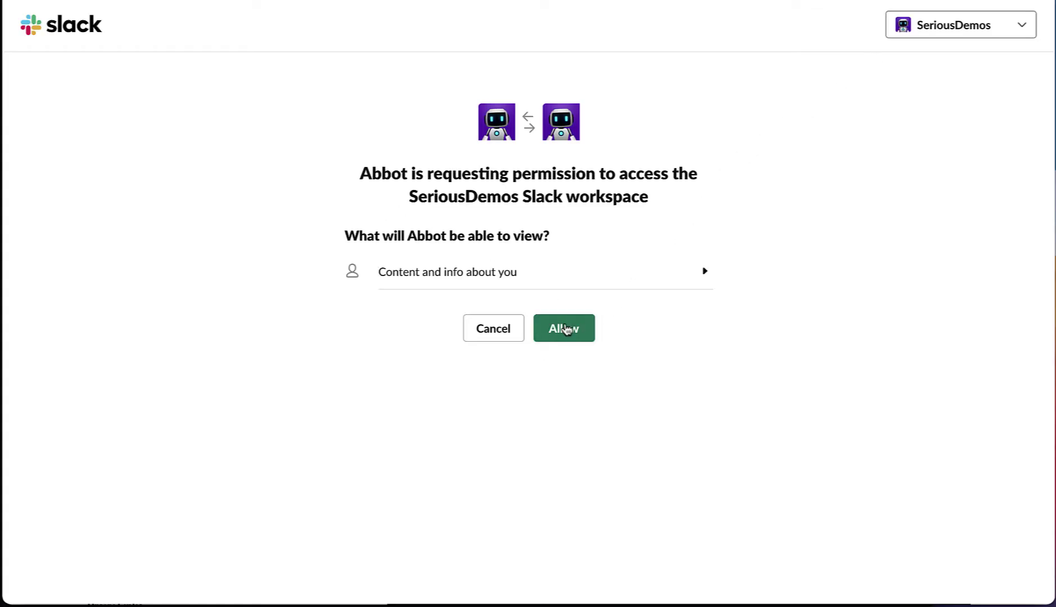
- Allow Abbot to access the SeriousDemos Slack workspace and open the super-secret skill from the custom skills list
left_click(562, 329)
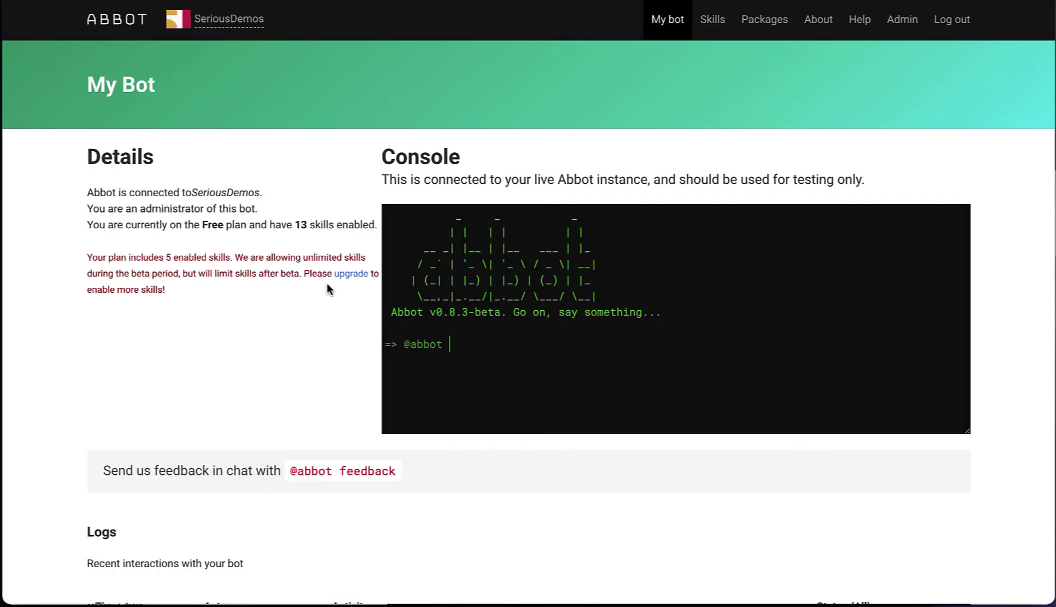
left_click(702, 22)
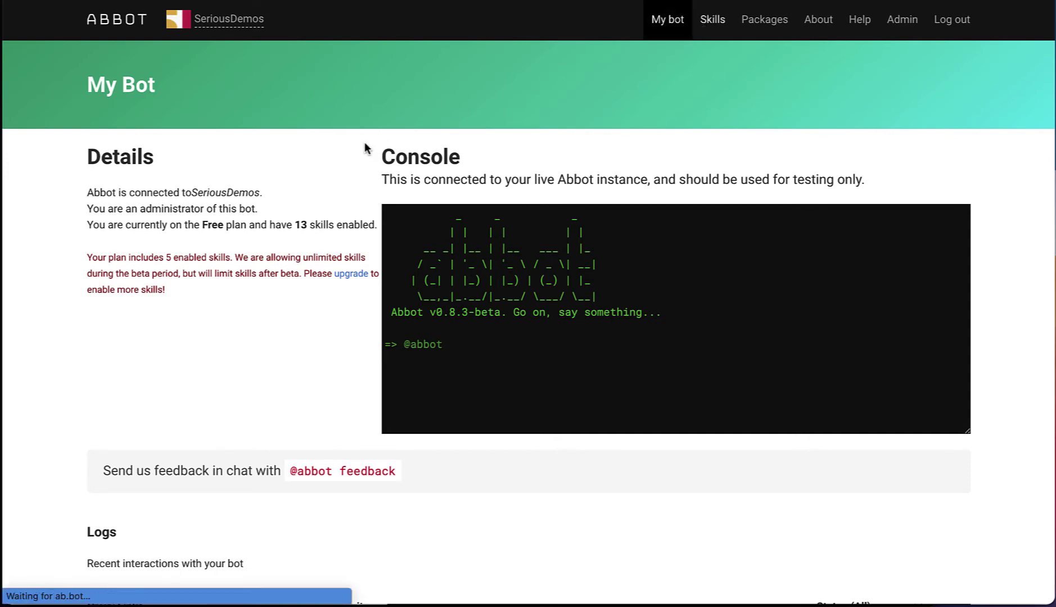
scroll(377, 235, "down", 5)
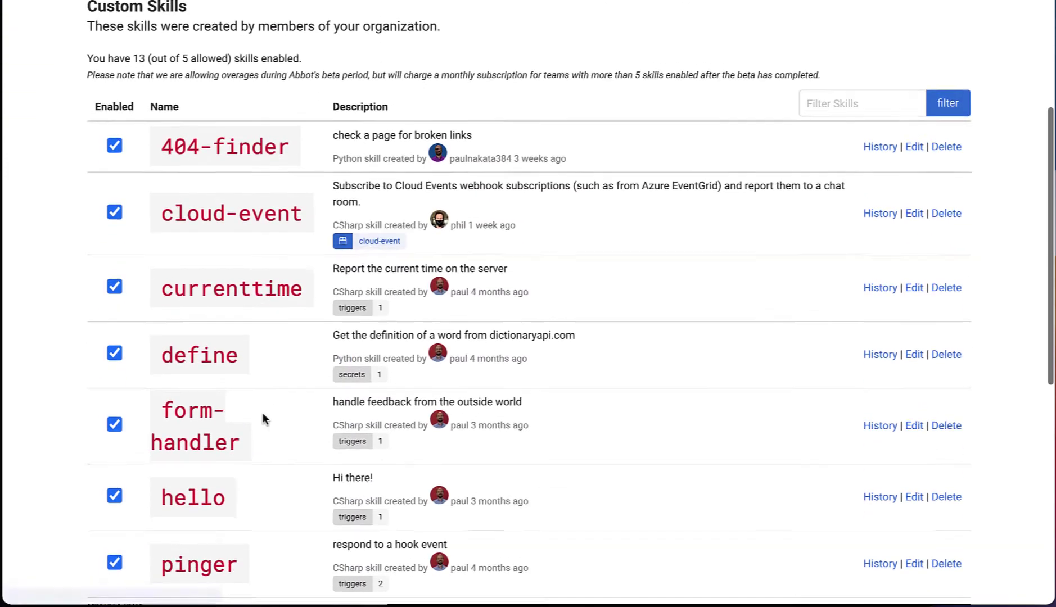
scroll(263, 415, "down", 7)
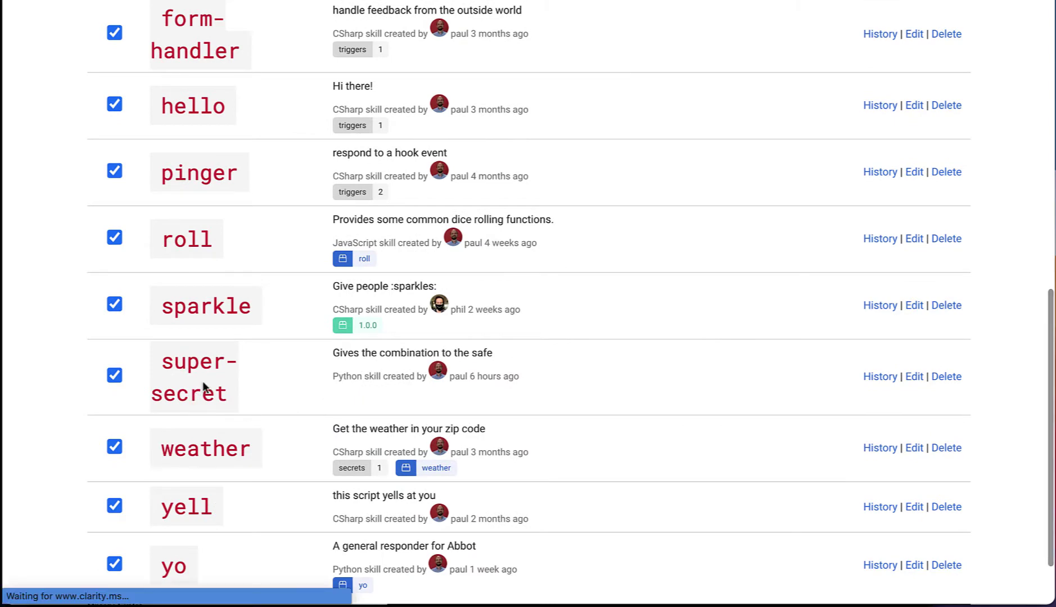
left_click(203, 387)
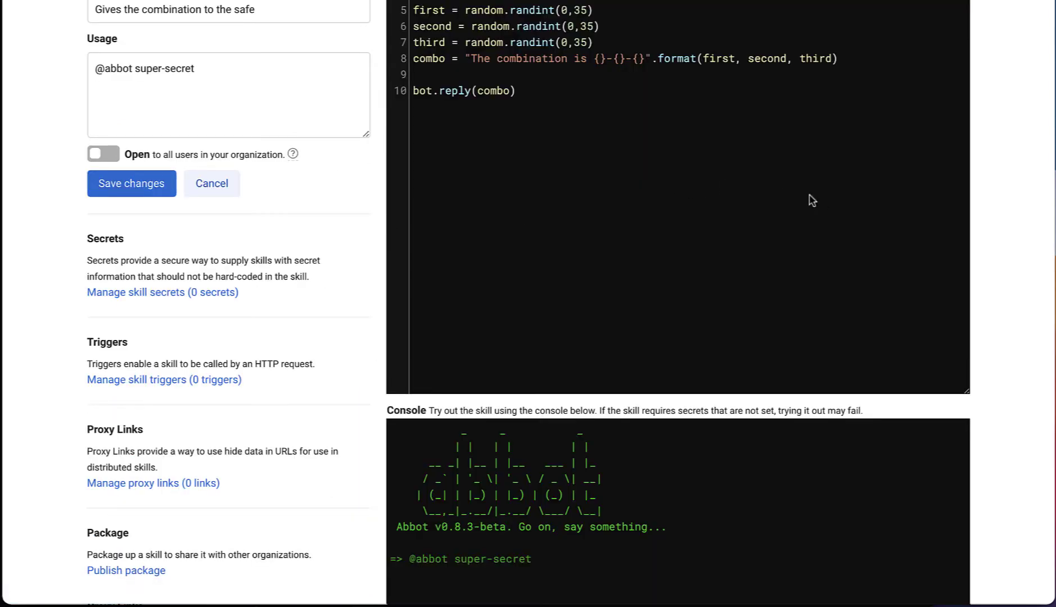
- Review the super-secret skill's code and run the skill once in its test console
scroll(836, 201, "up", 3)
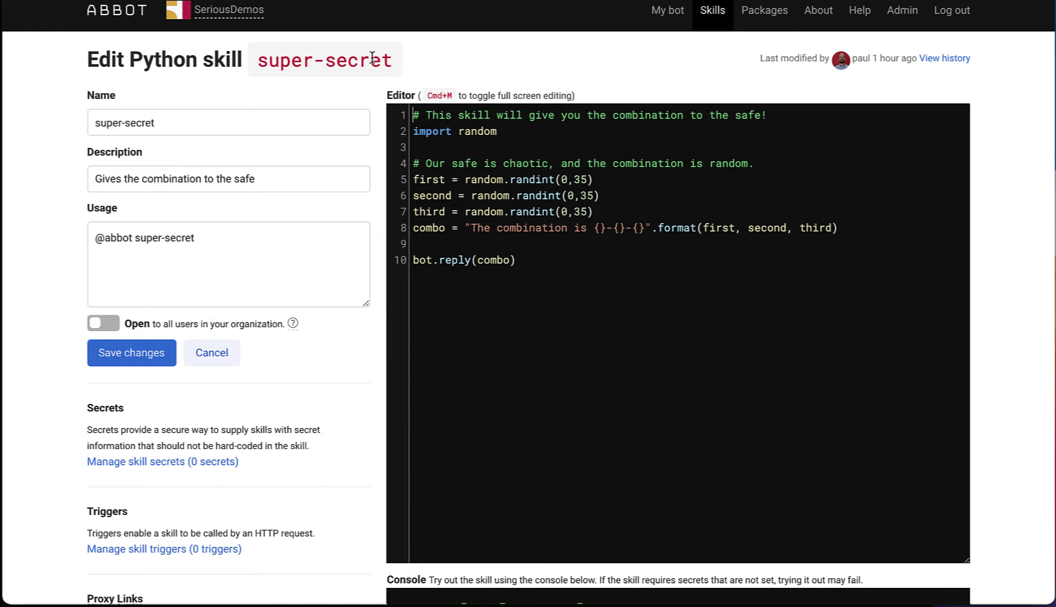
scroll(971, 305, "down", 5)
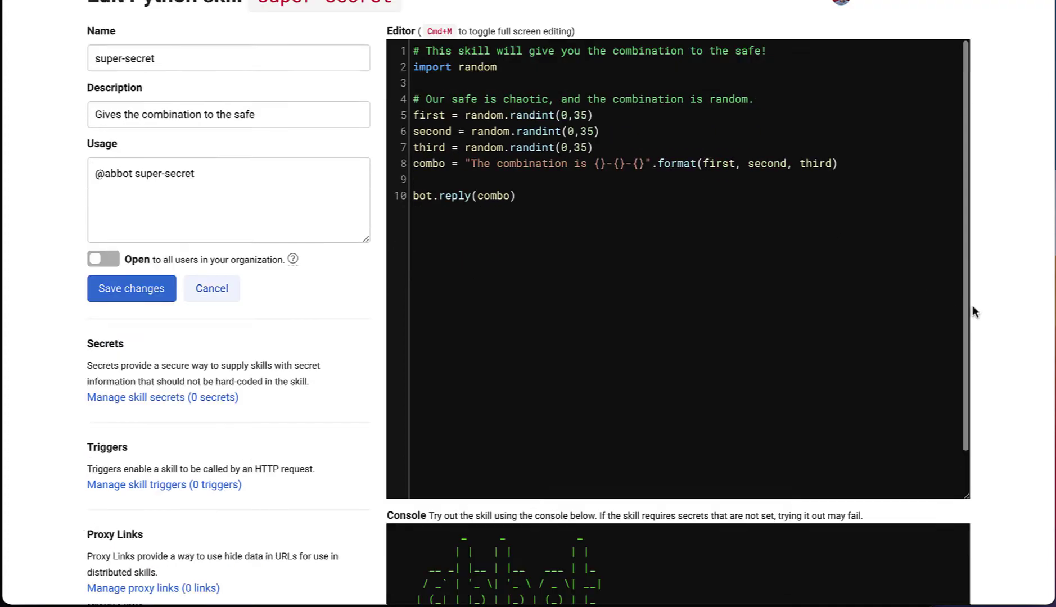
left_click(703, 451)
key("Return")
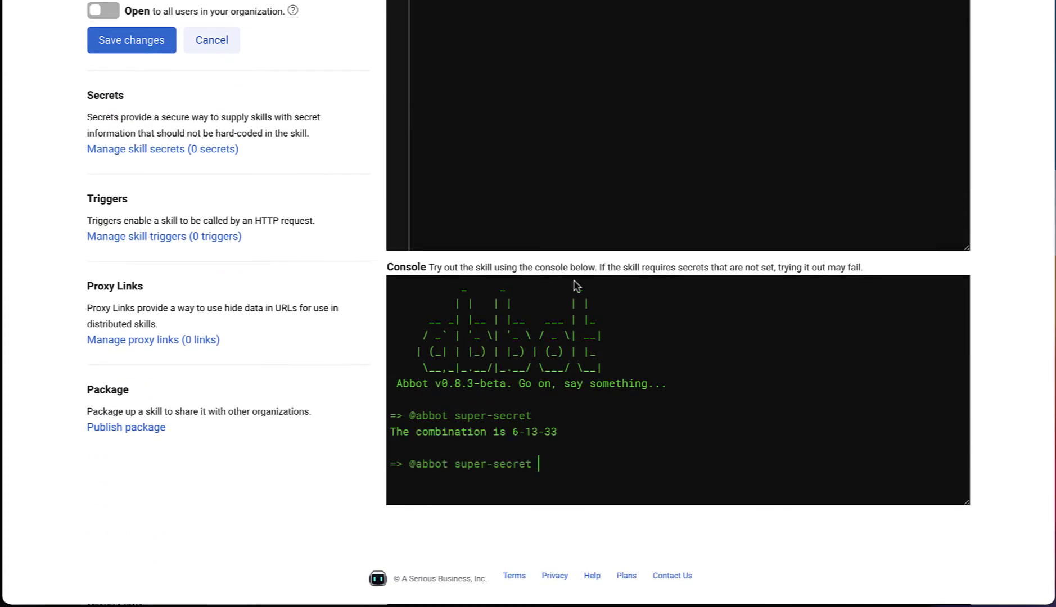
scroll(585, 231, "up", 5)
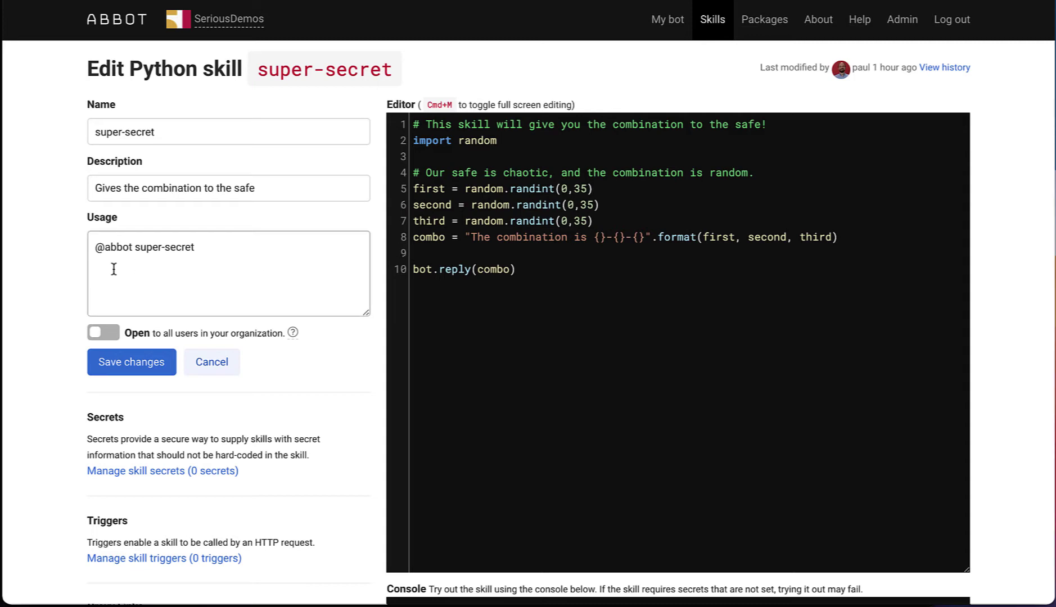
key("super+Tab")
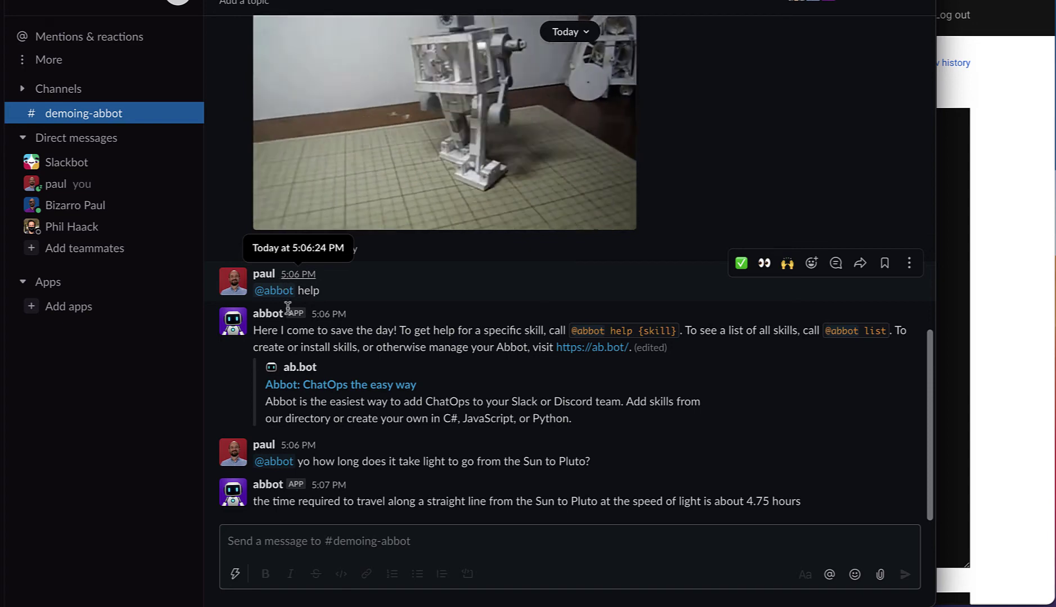
left_click(354, 528)
type("@abbo")
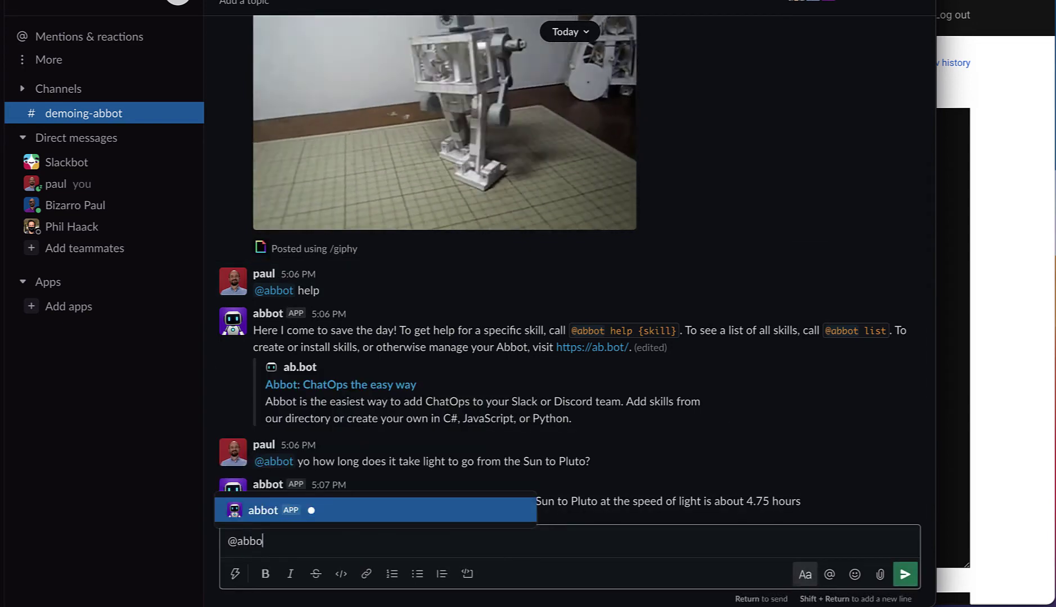
type("t super-secret")
key("Return")
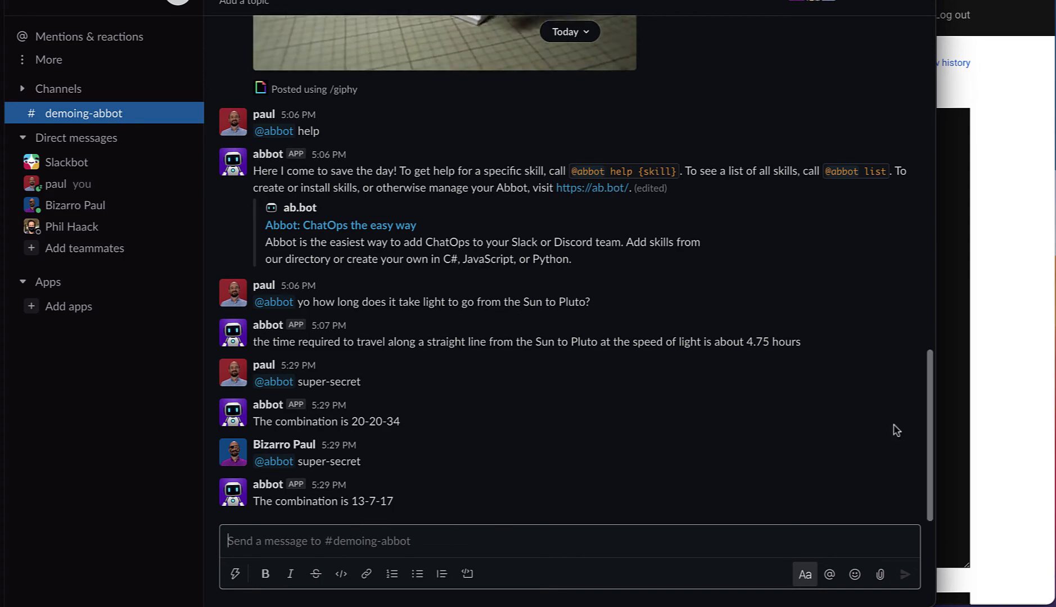
- Return to the Abbot skill page, set the super-secret skill to Restricted to permitted users, and save the changes
left_click(1007, 422)
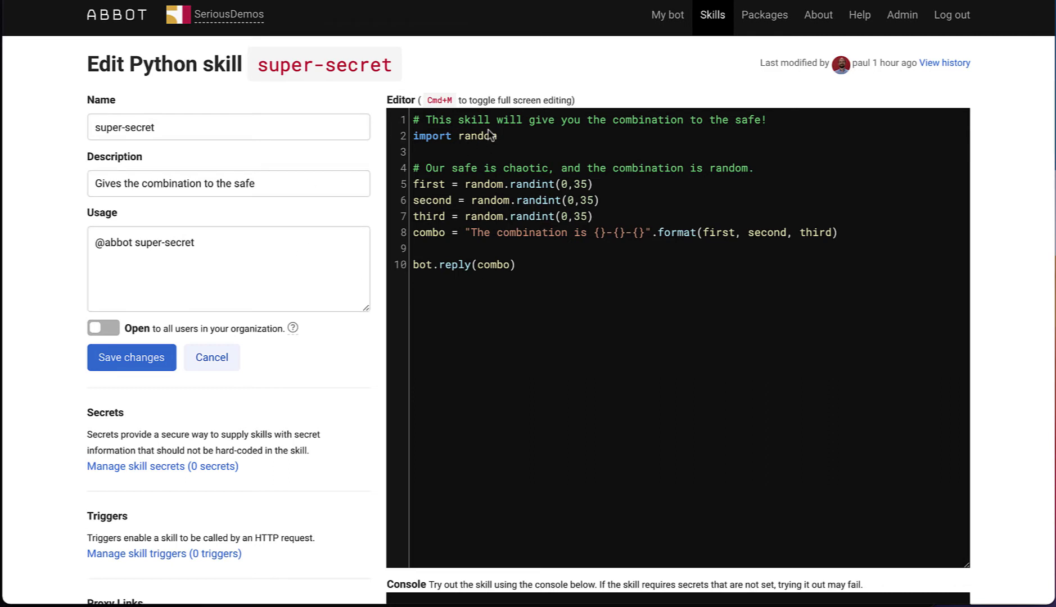
left_click(101, 330)
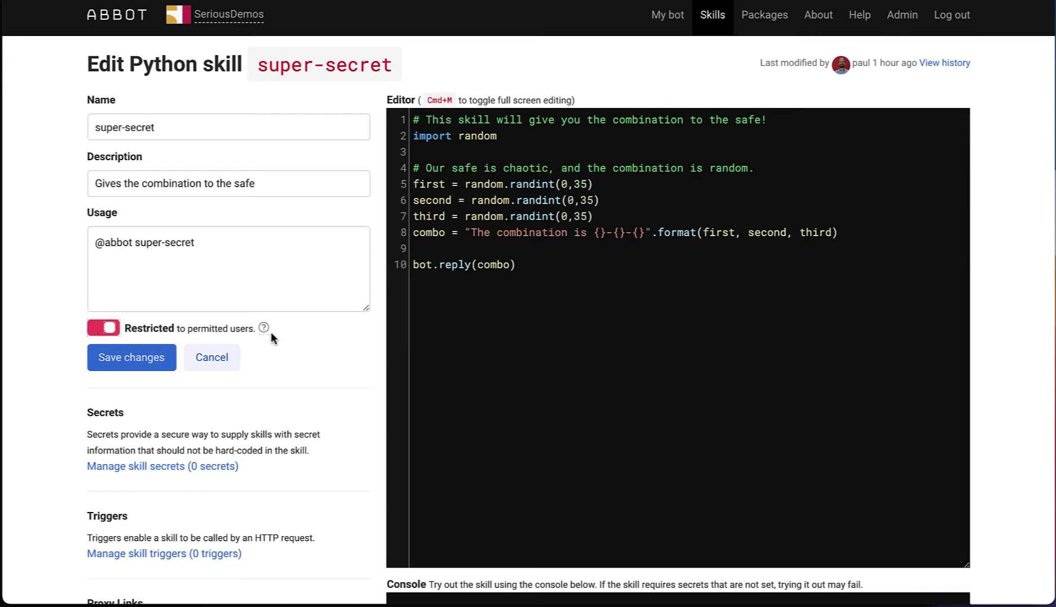
left_click(130, 362)
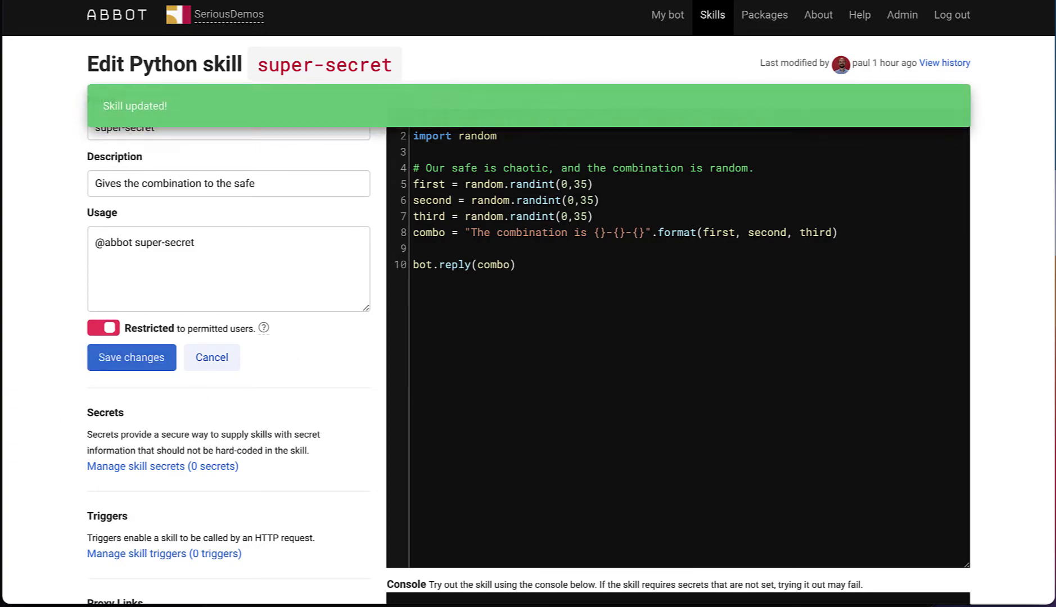
- Switch to Slack to read Abbot's replies about the restricted skill in #demoing-abbot, and return to the skill page
key("super+Tab")
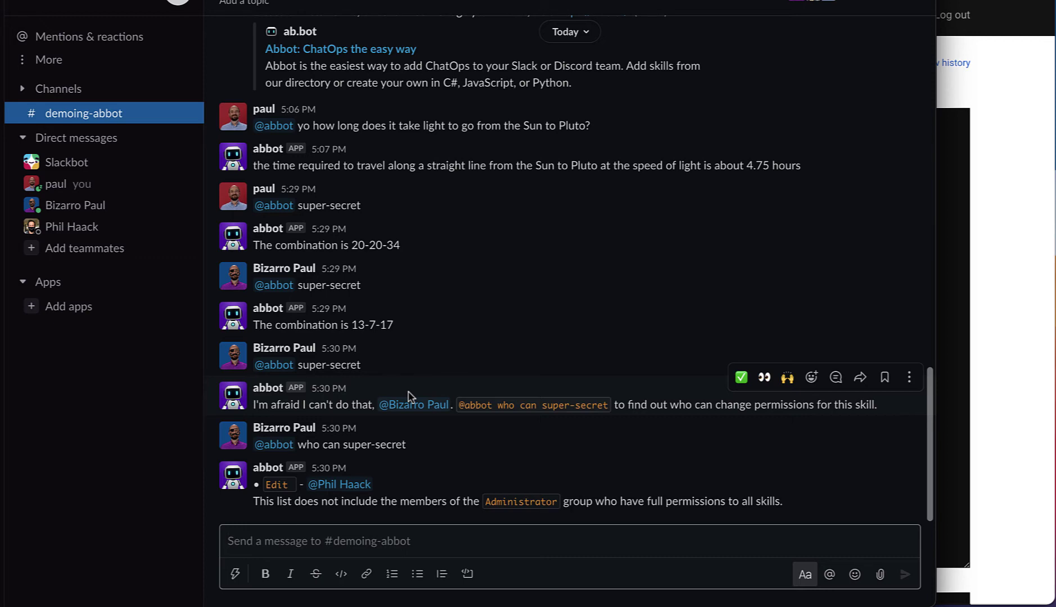
left_click(1001, 326)
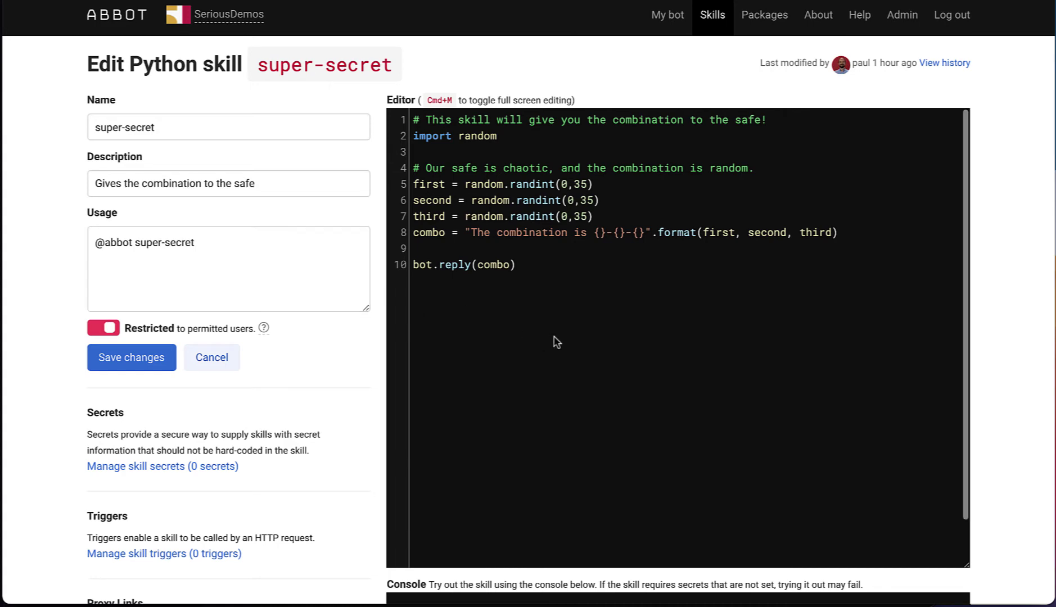
- Run super-secret again from the skill page's console with the administrator account
scroll(985, 387, "down", 5)
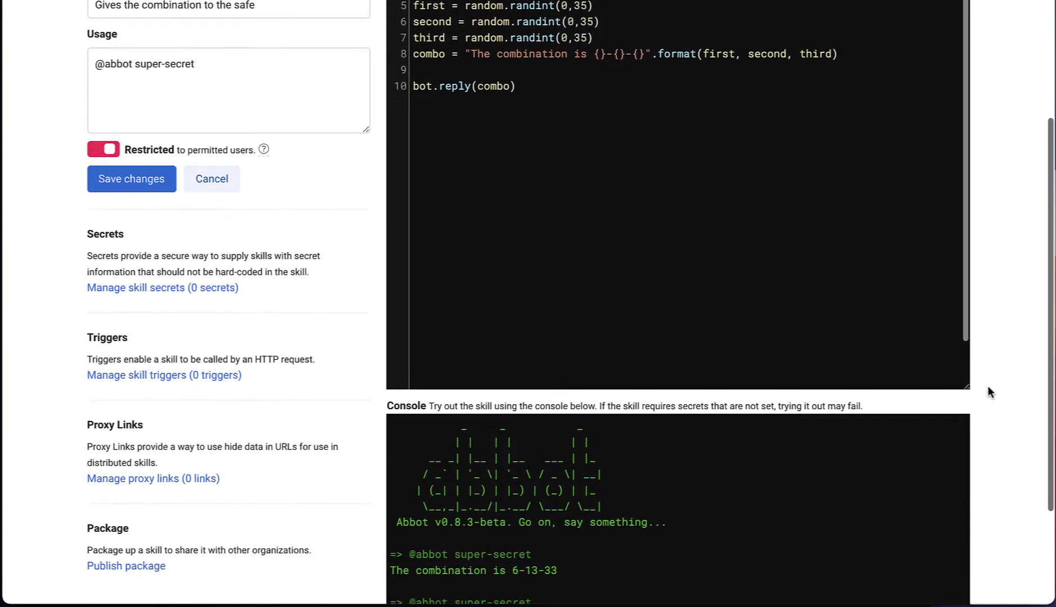
scroll(724, 426, "up", 4)
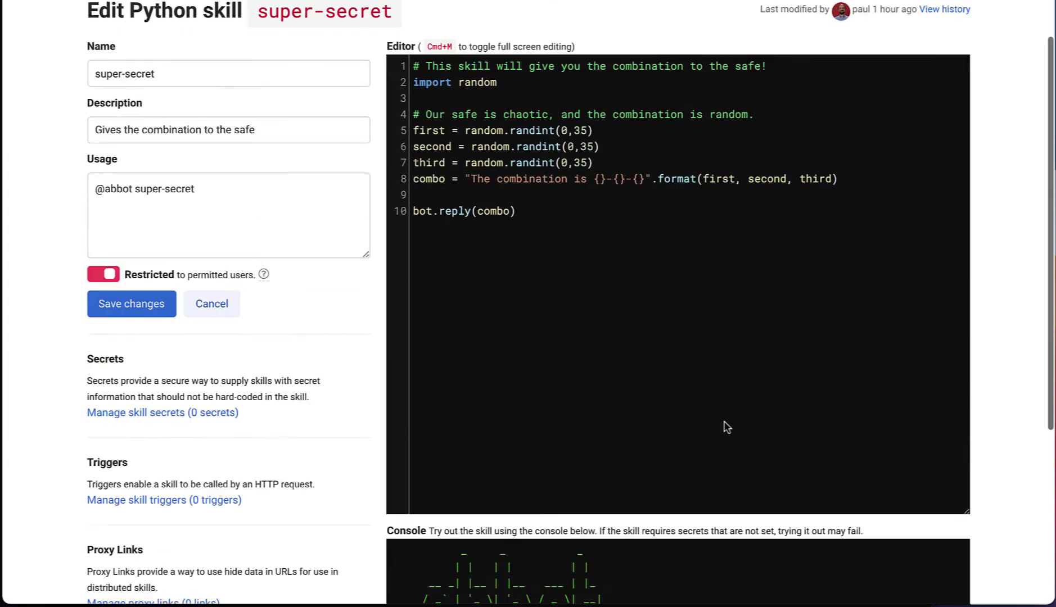
scroll(724, 427, "down", 5)
key("Return")
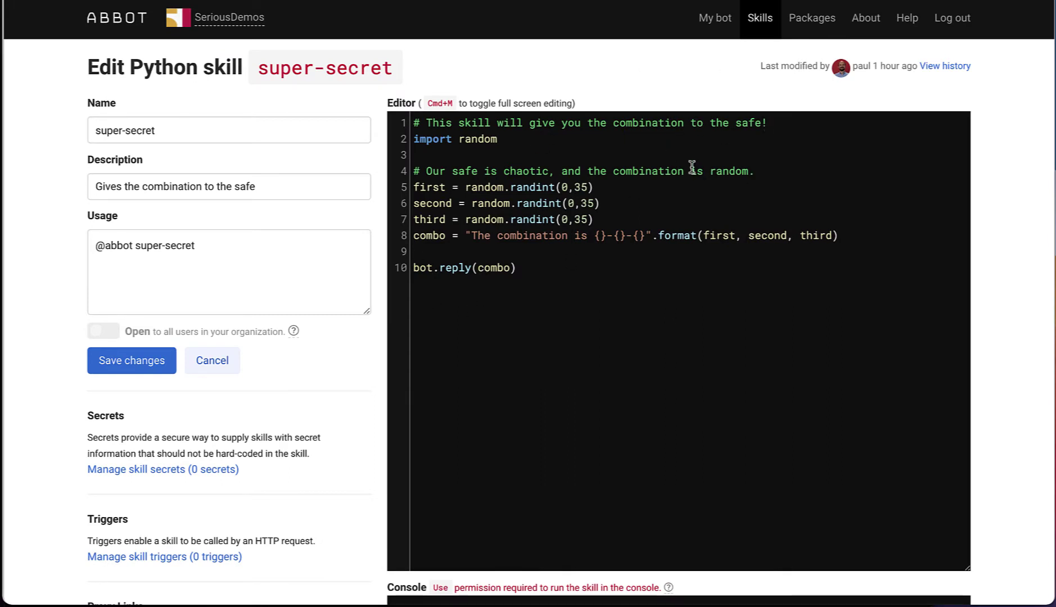
- Reload the super-secret skill page in the other member's session and examine the permission notice above the code
key("super+r")
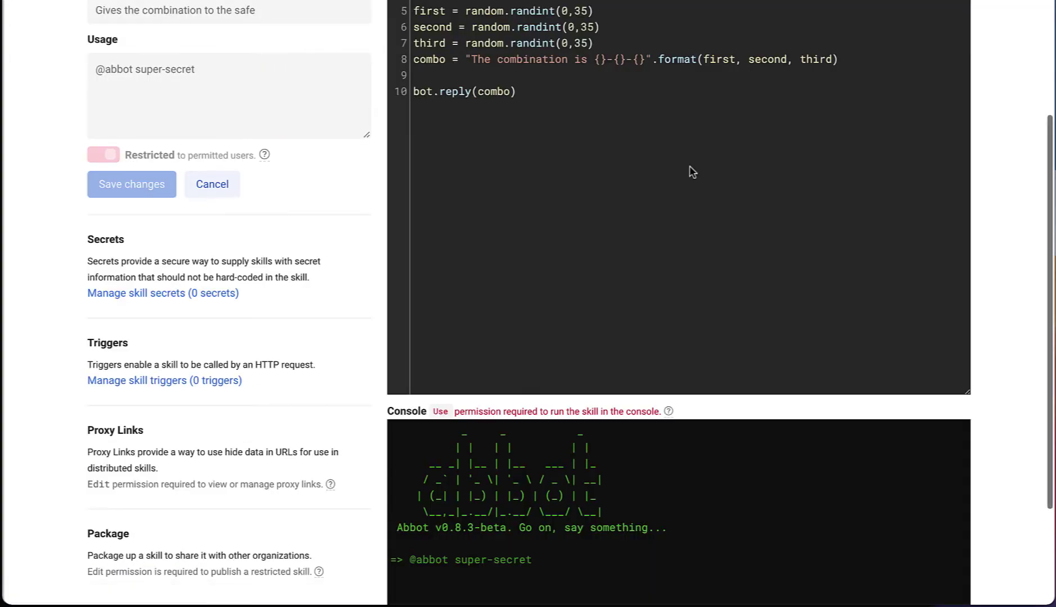
scroll(692, 172, "up", 3)
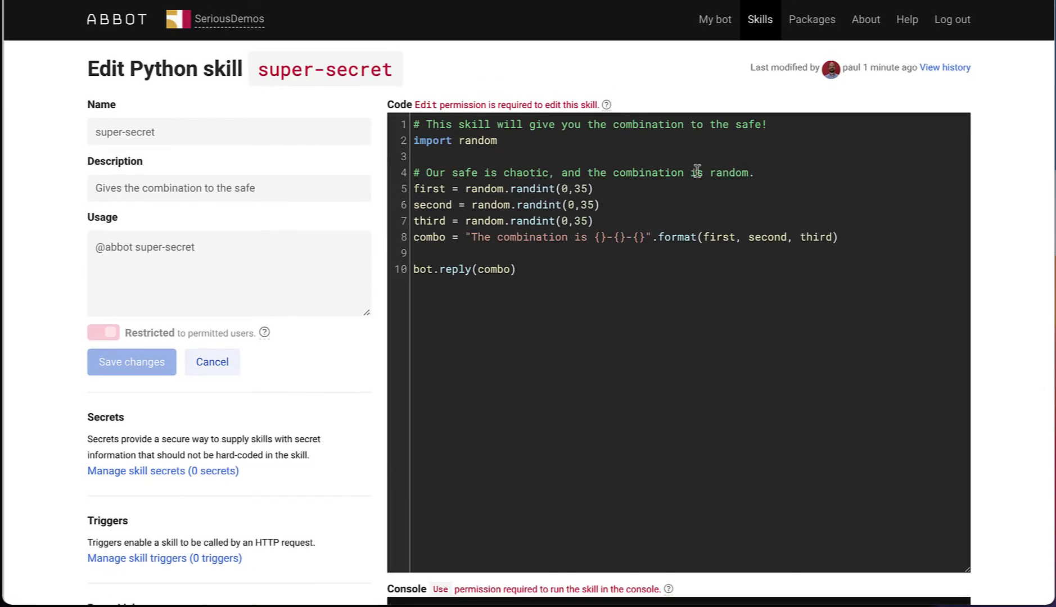
left_click(679, 287)
mouse_move(604, 109)
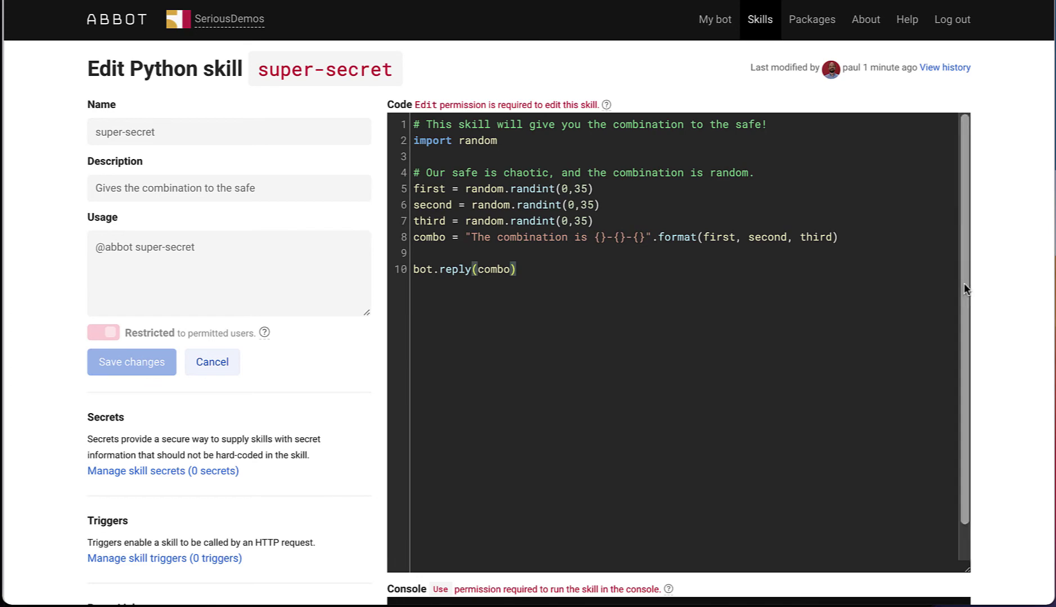
- Try to run super-secret in the console as the member without permission
scroll(963, 282, "down", 6)
left_click(552, 416)
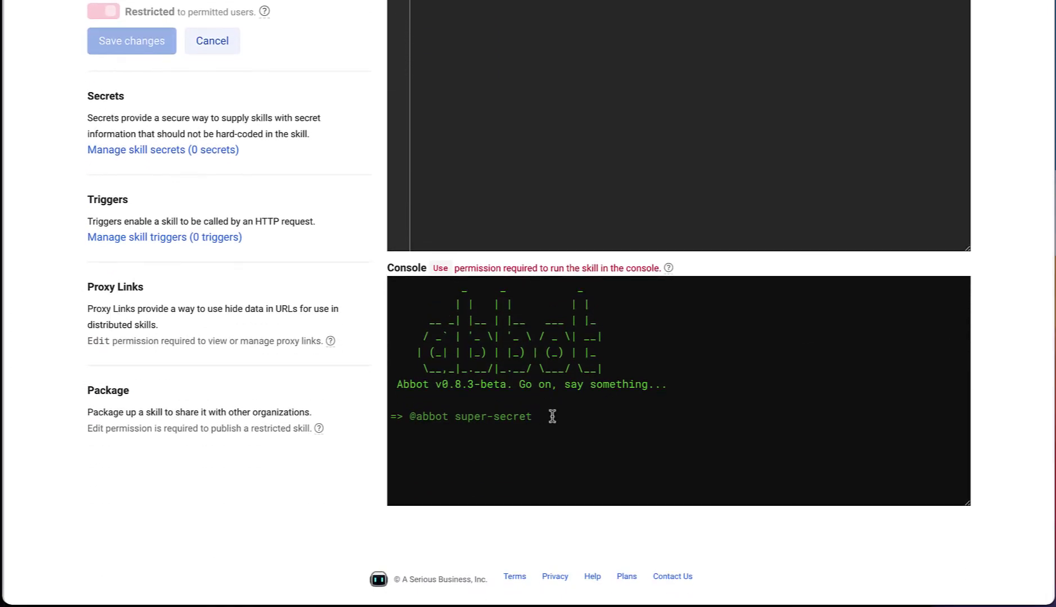
key("Return")
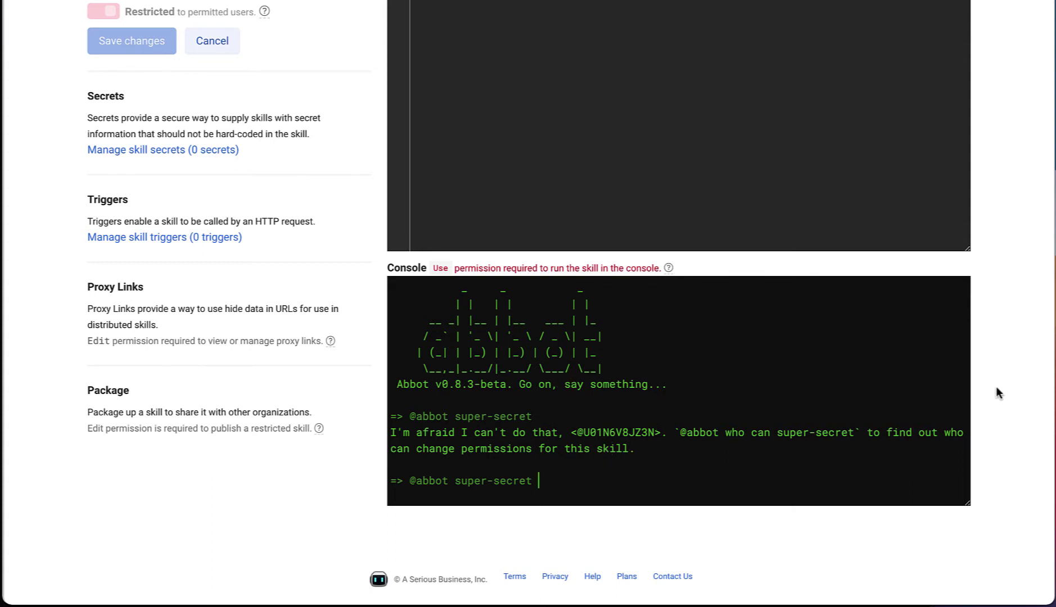
- Examine which skill fields and the Secrets, Triggers, Proxy Links and Package sections are locked for the unpermitted member
scroll(996, 389, "up", 5)
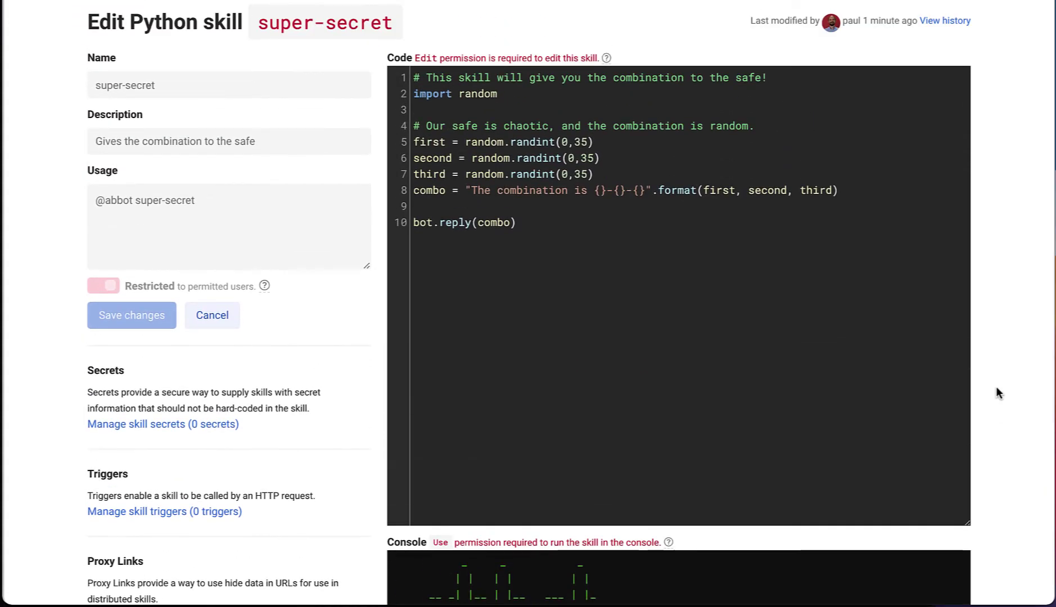
scroll(376, 445, "down", 5)
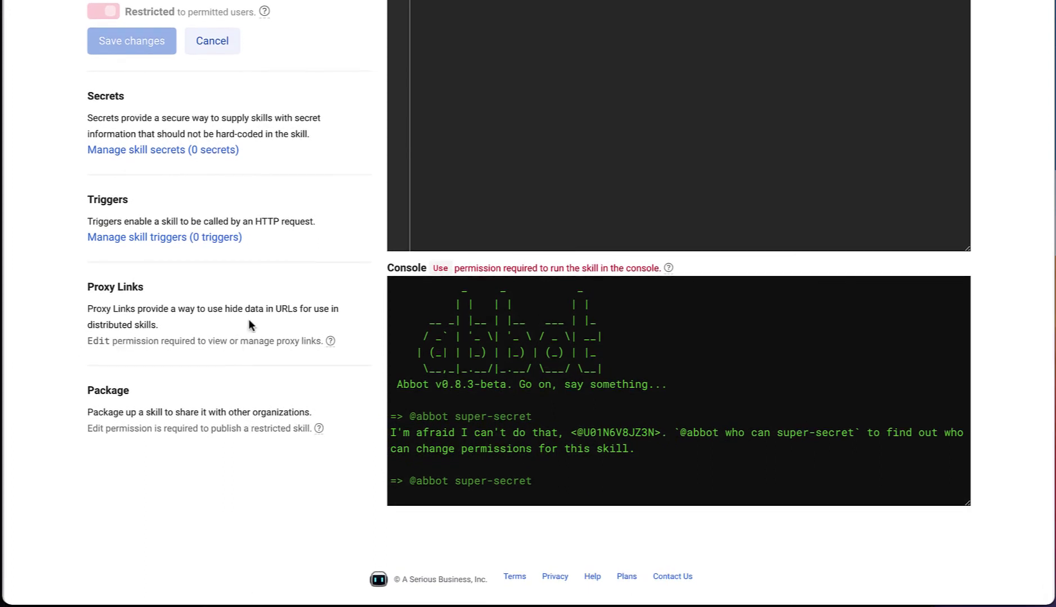
scroll(222, 285, "up", 1)
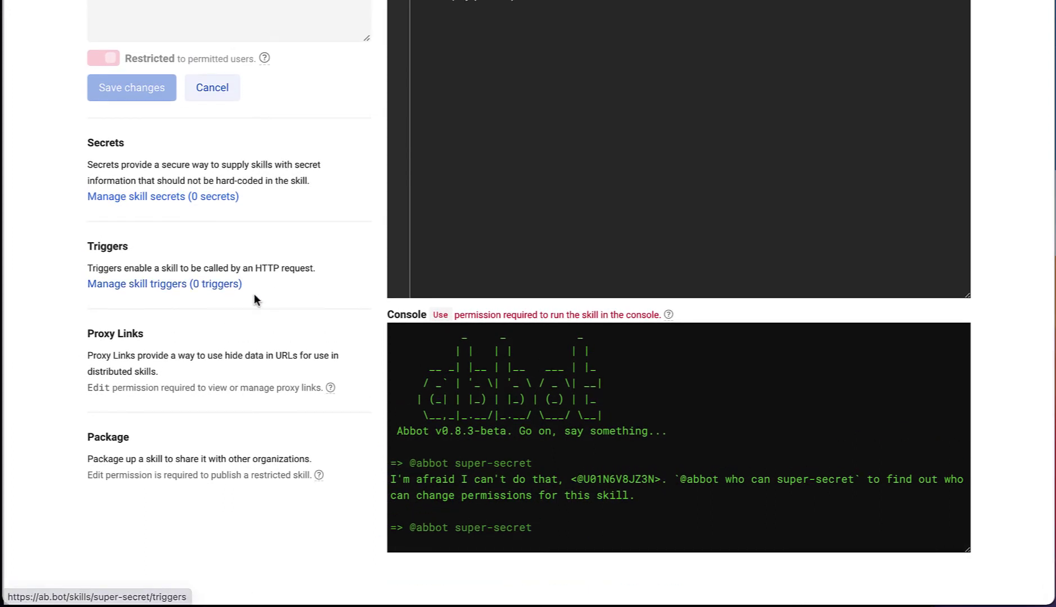
scroll(306, 341, "up", 6)
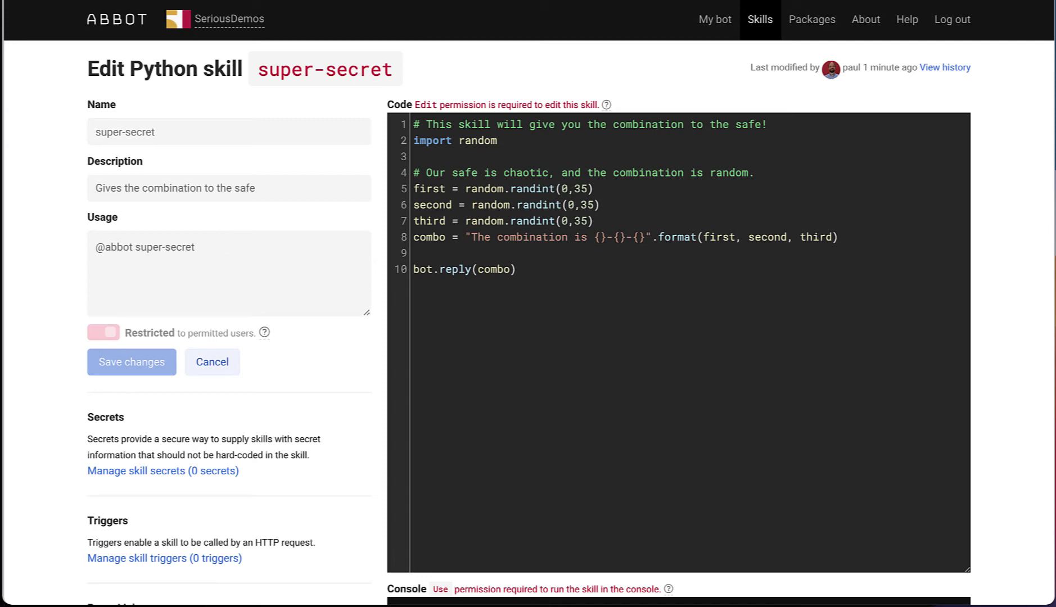
key("alt+Tab")
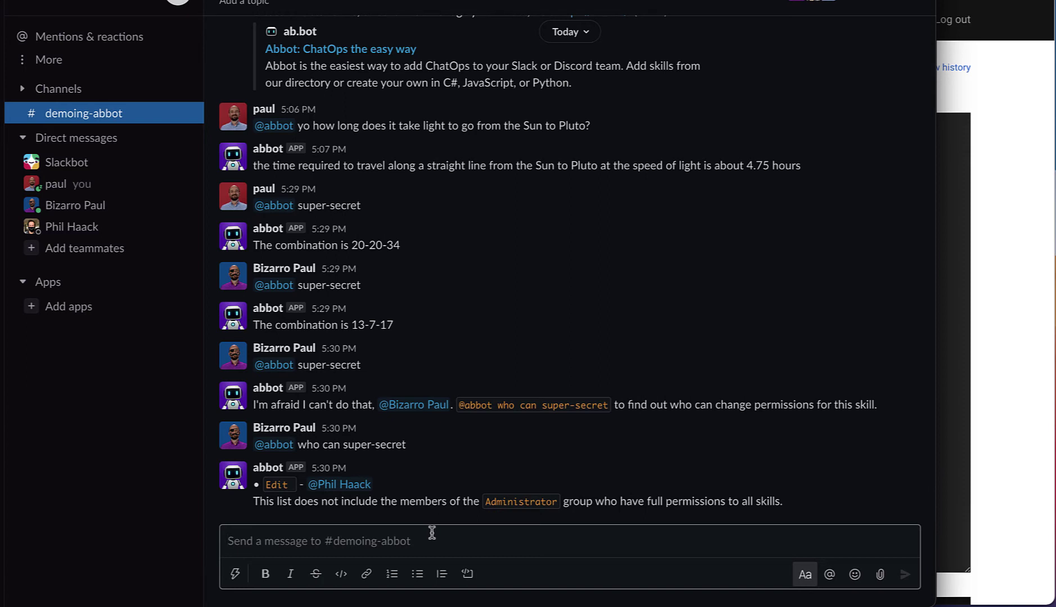
type("@abbot ")
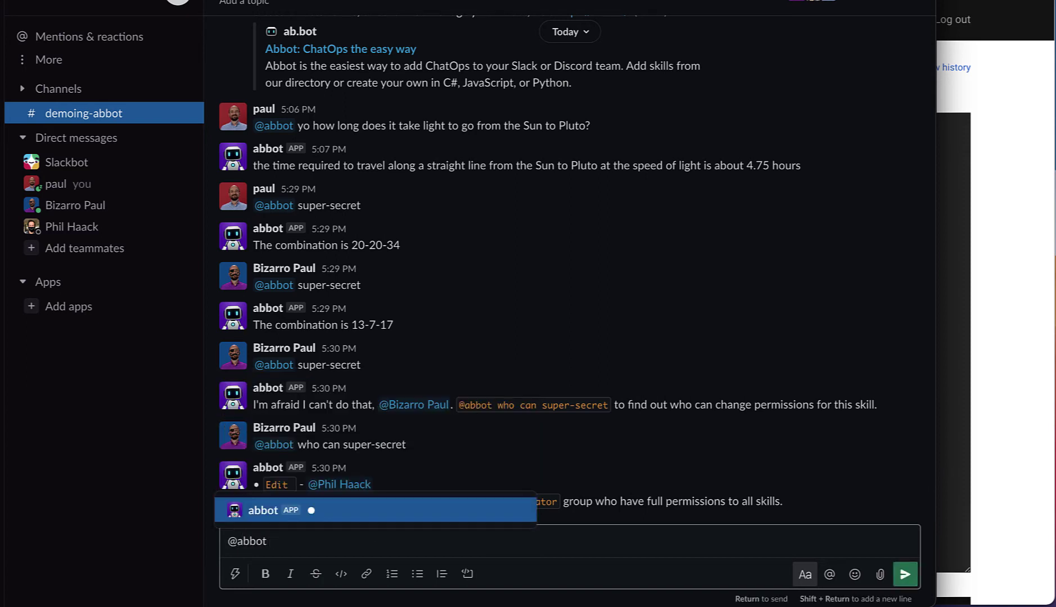
type("@biza")
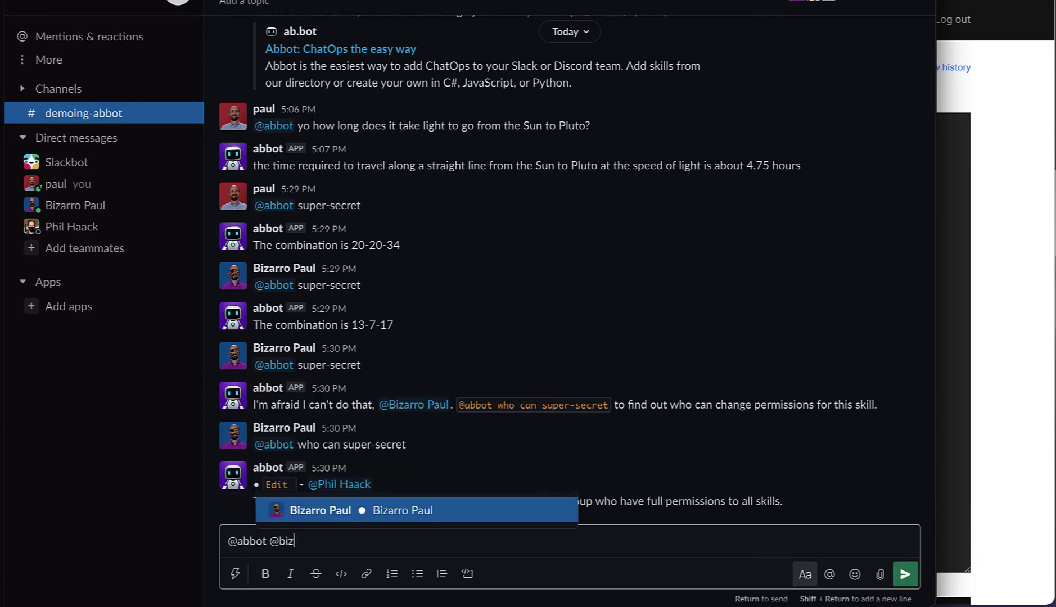
key("Tab")
type("can run ")
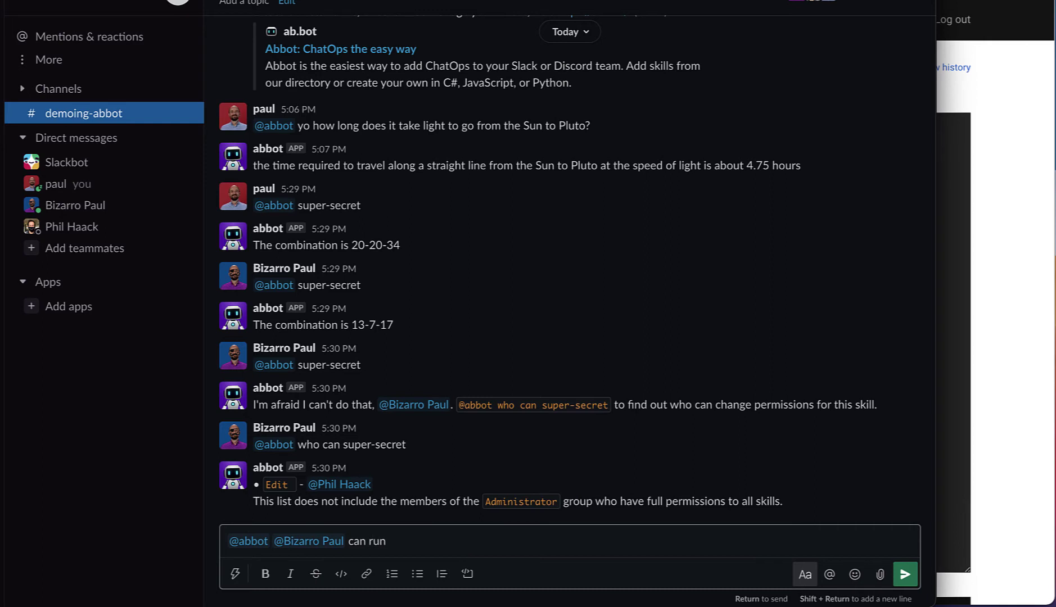
type("super")
type("secret")
key("Return")
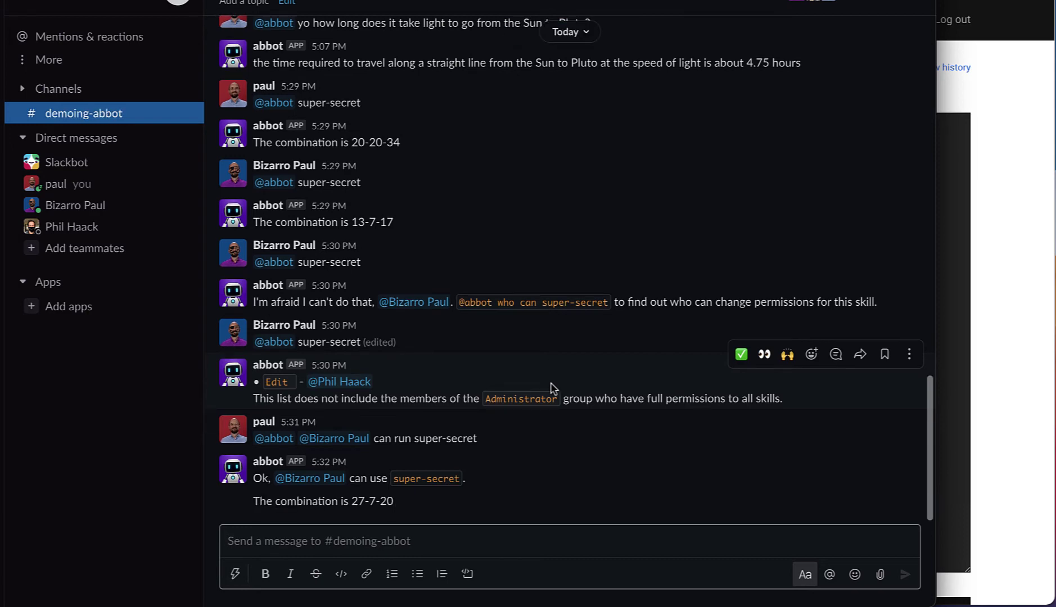
left_click(943, 370)
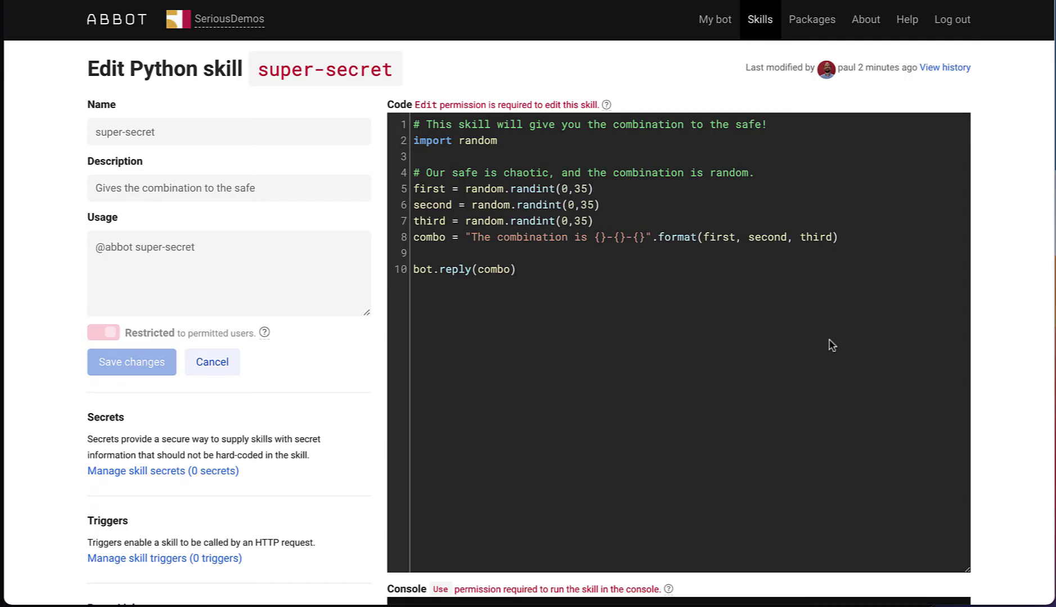
- Run super-secret in the console as the permitted member and examine which page sections still require Edit permission
scroll(840, 346, "down", 3)
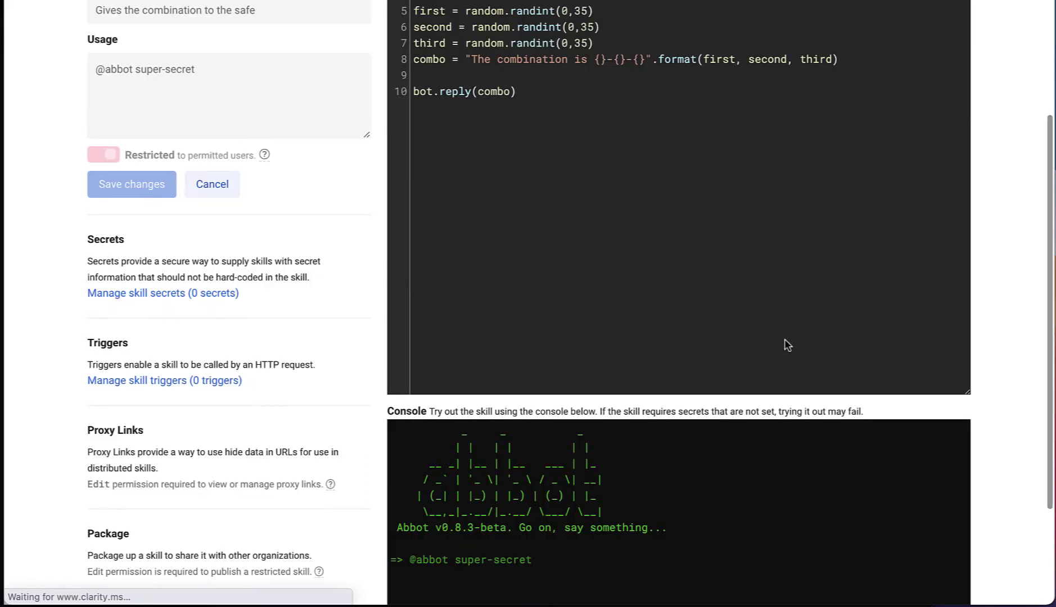
triple_click(620, 253)
left_click(523, 565)
key("Return")
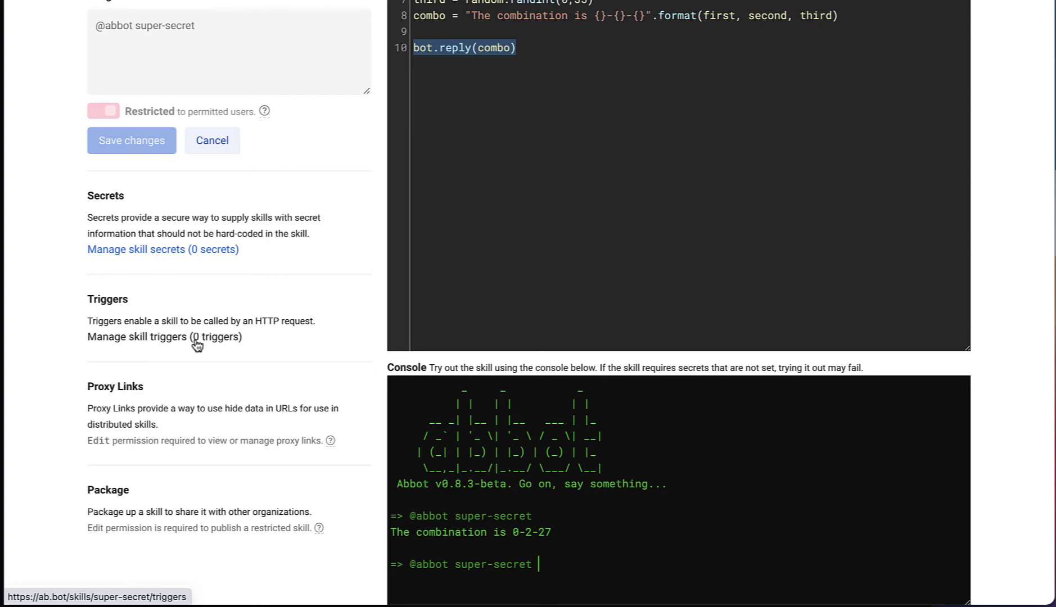
scroll(992, 315, "up", 4)
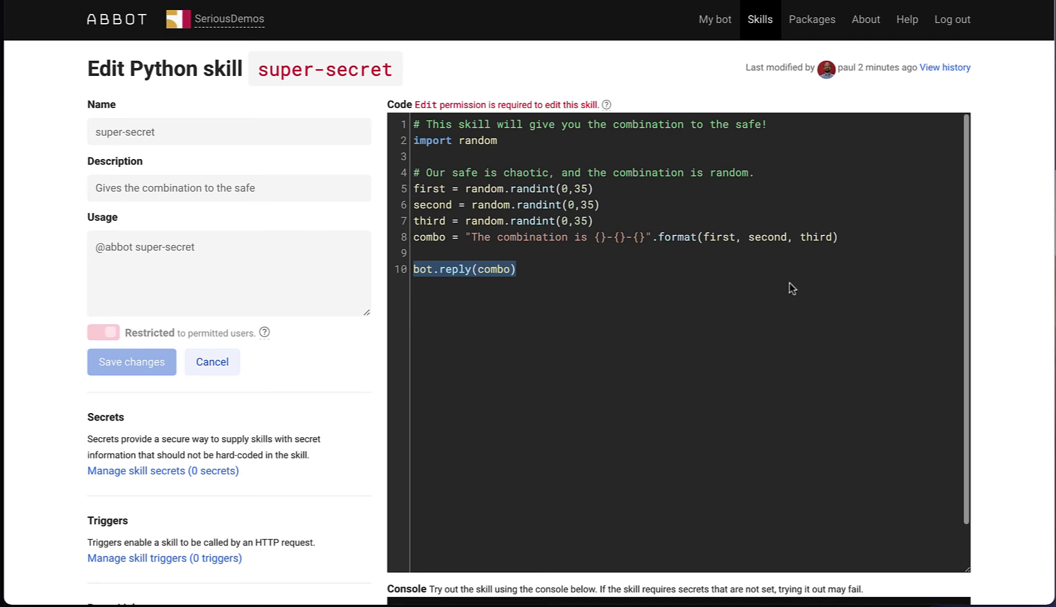
scroll(974, 304, "down", 5)
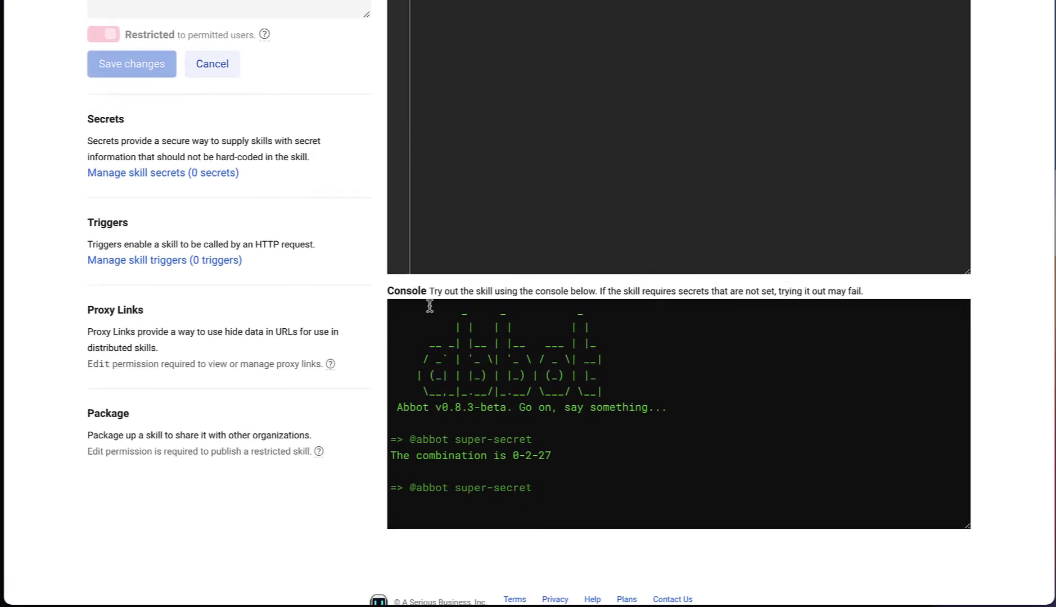
left_click(19, 357)
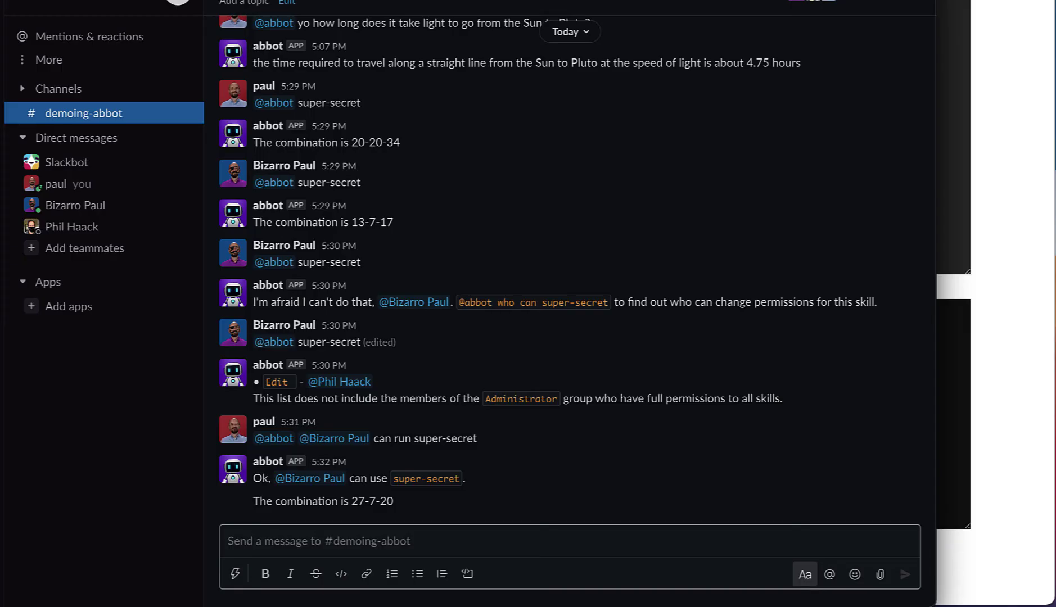
type("@")
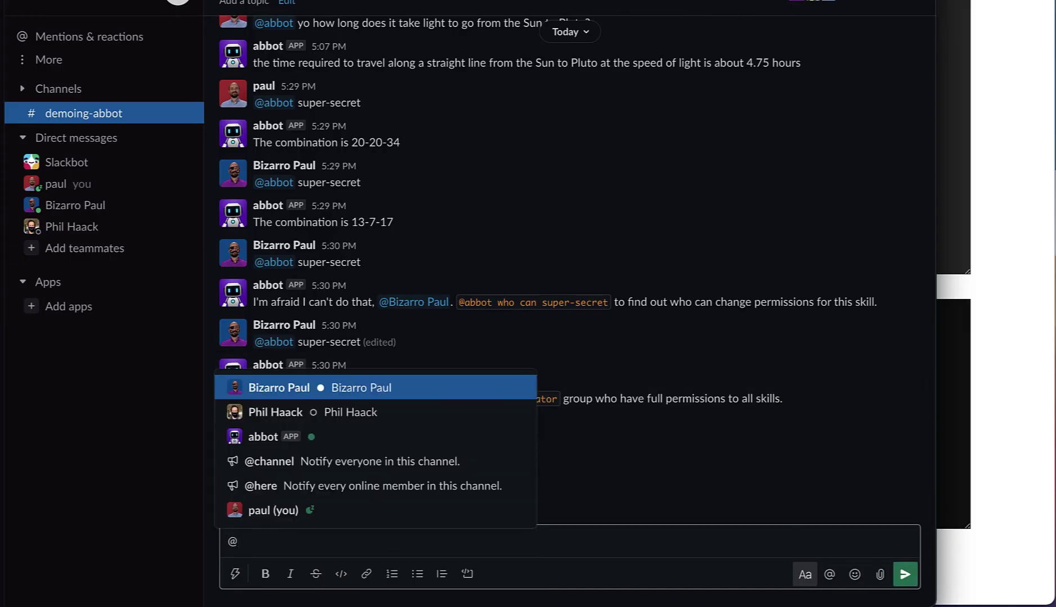
type("abbot who c")
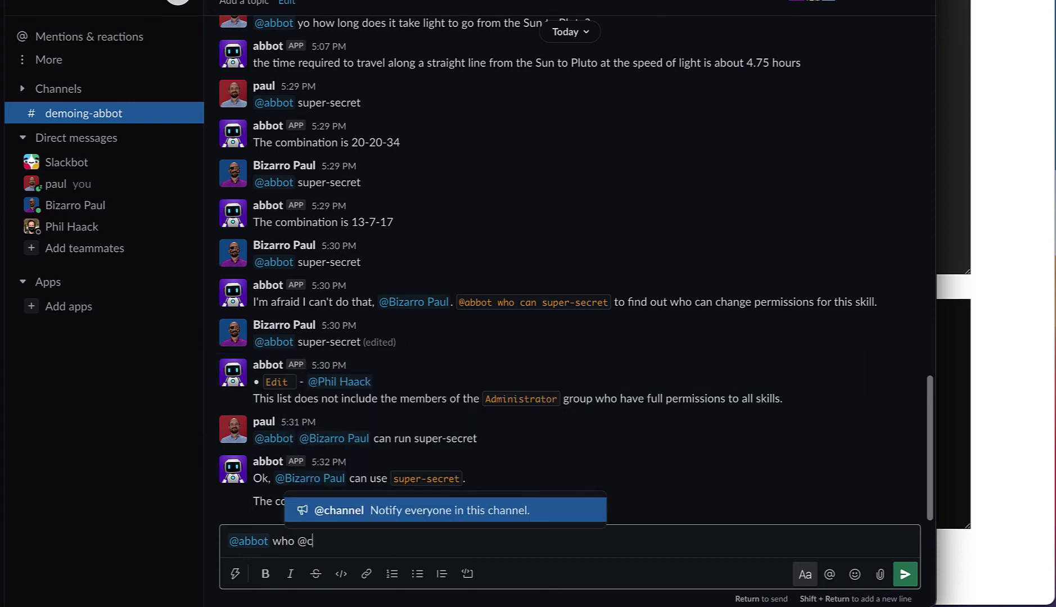
type("an ")
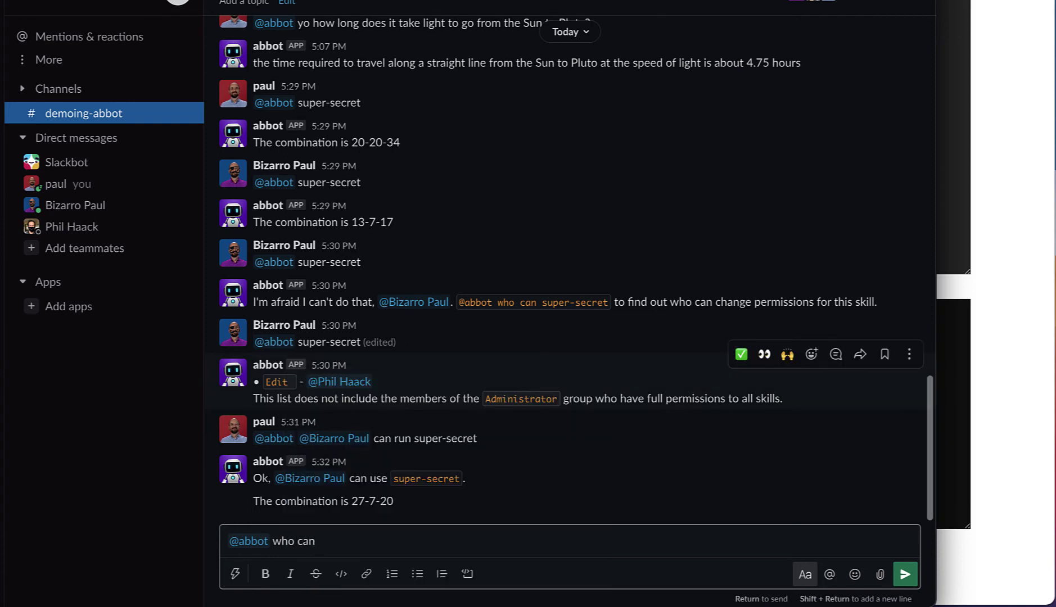
type("run super-secret")
key("Return")
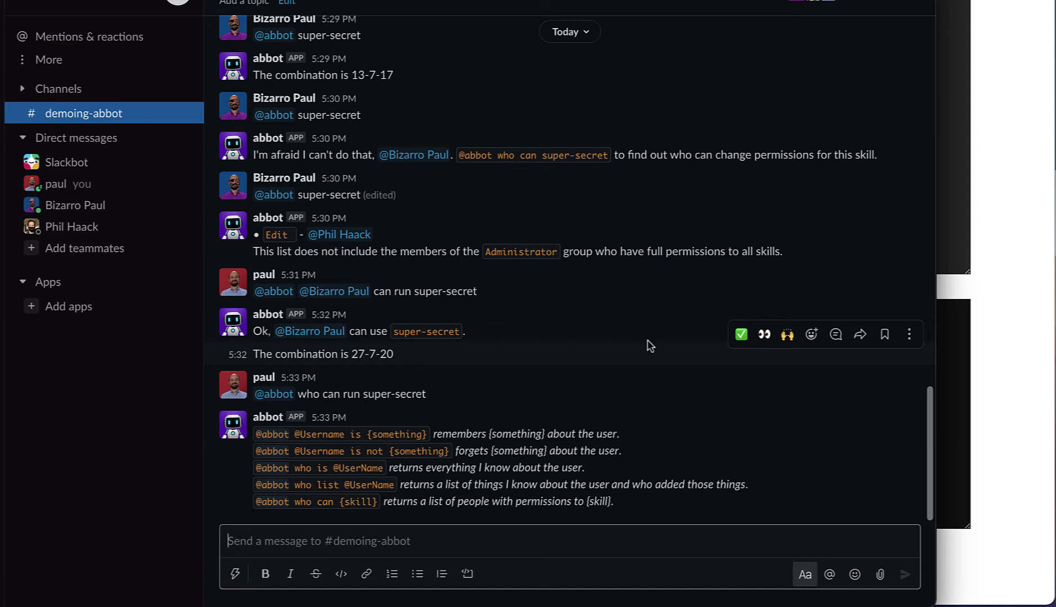
type("@")
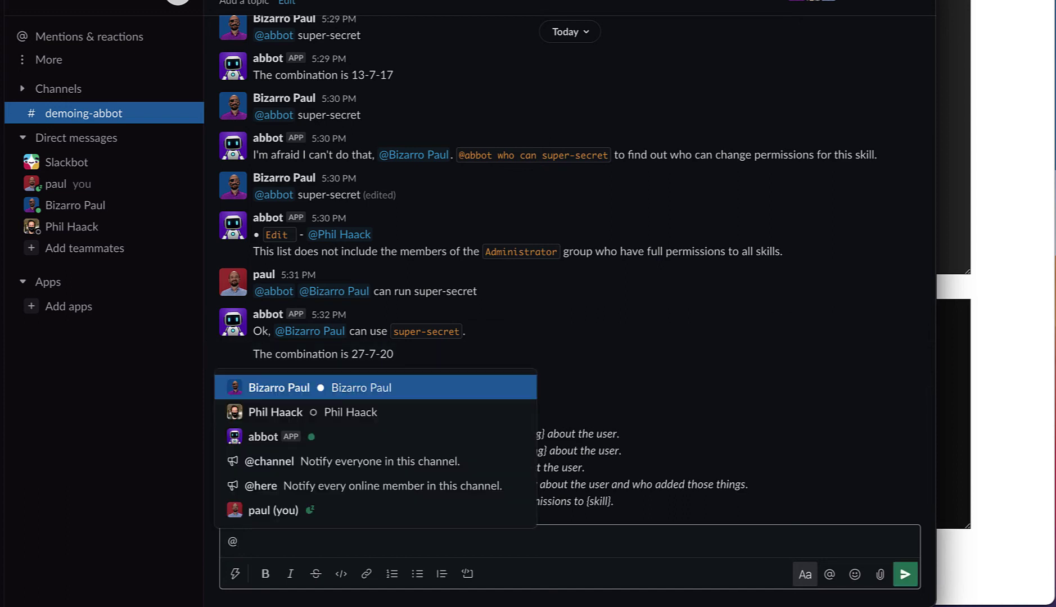
type("abbot who can super-sc")
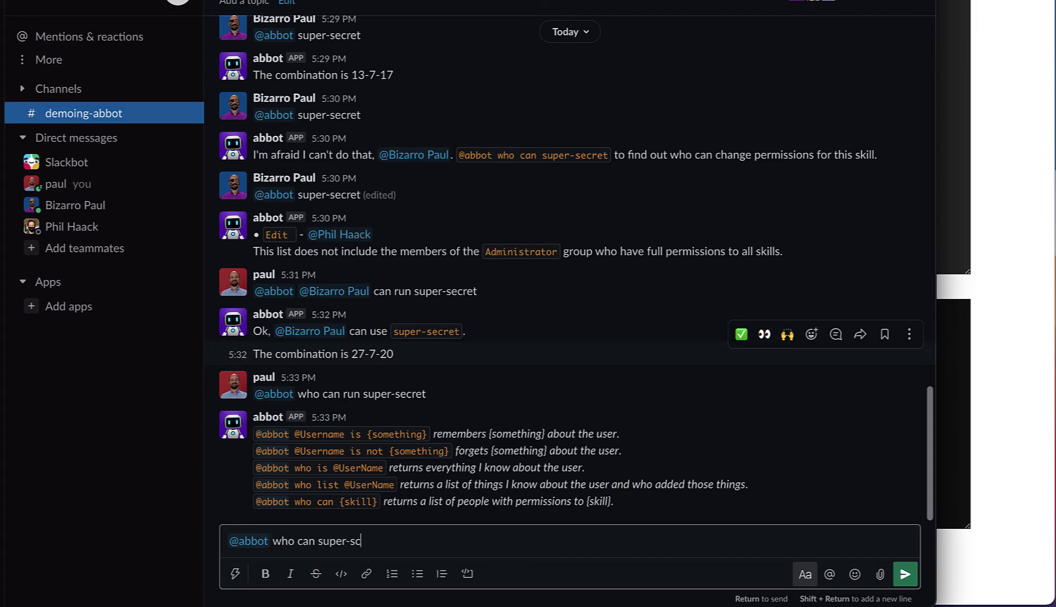
key("BackSpace")
type("ecre")
type("t")
key("Return")
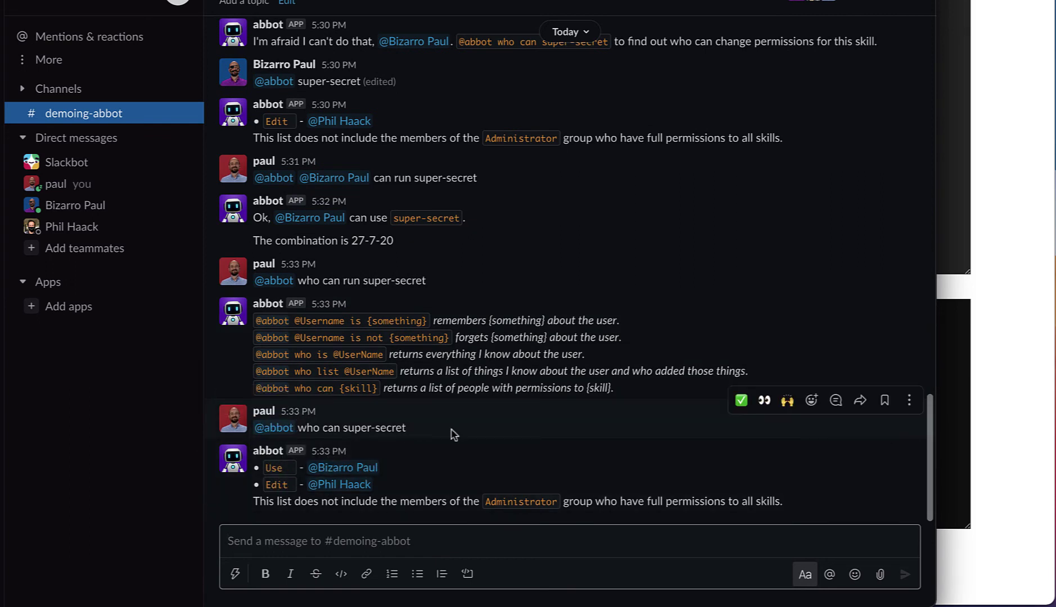
left_click(417, 545)
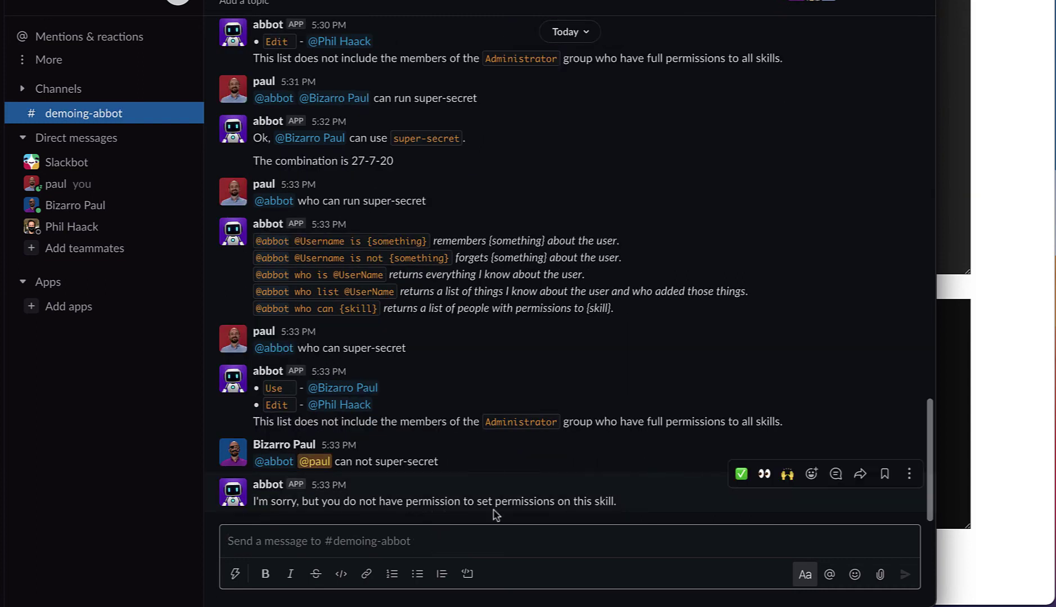
type("@")
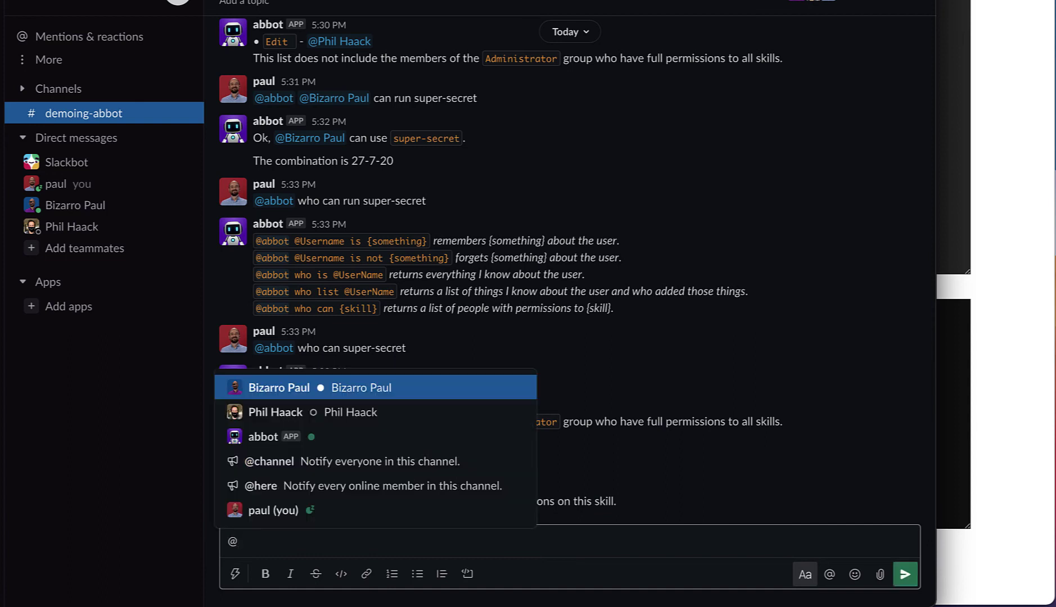
type("abbot ")
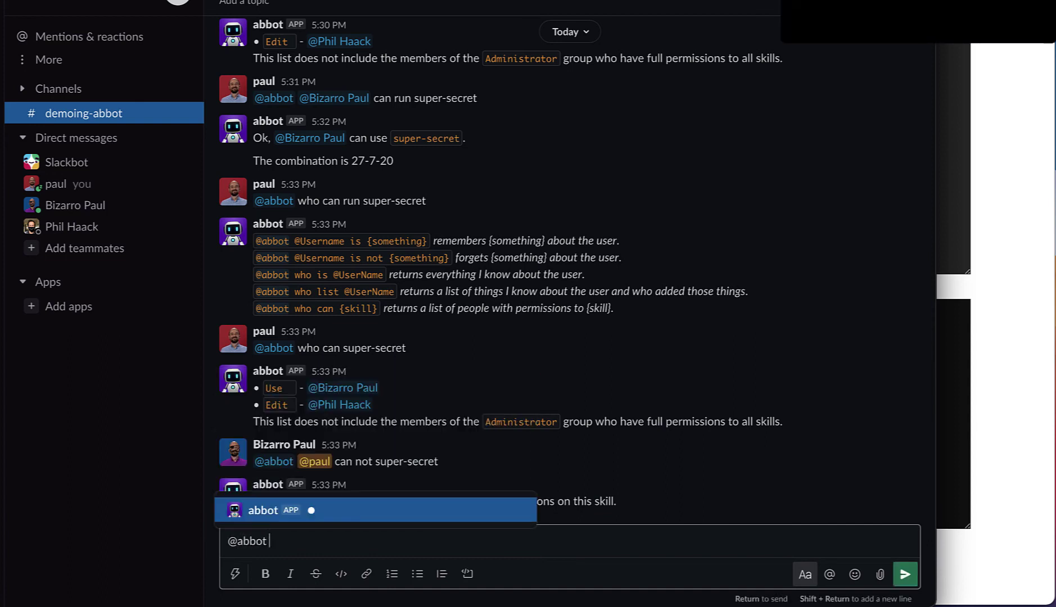
type("@bi")
key("Tab")
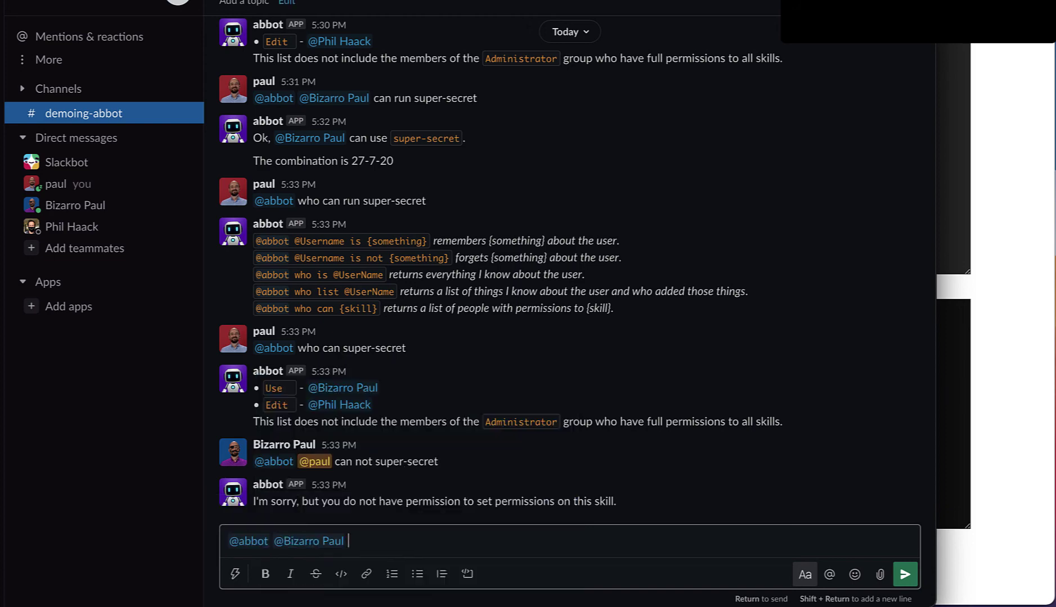
type("can not super-secret")
key("Return")
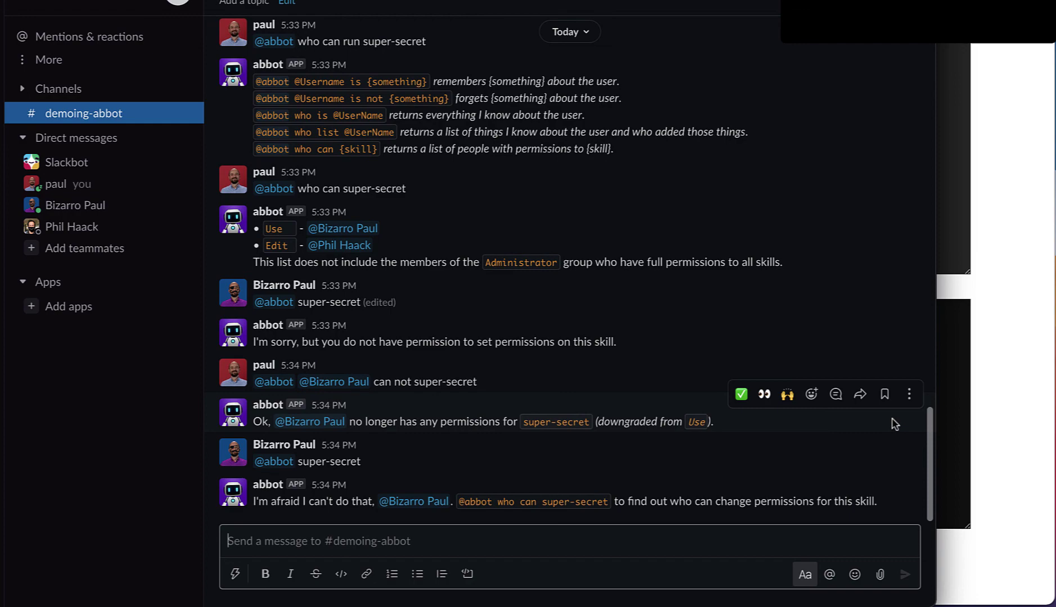
- Switch to the member's Abbot skill page, reload it, and examine the permission notices above the code and the console
left_click(993, 355)
key("super+r")
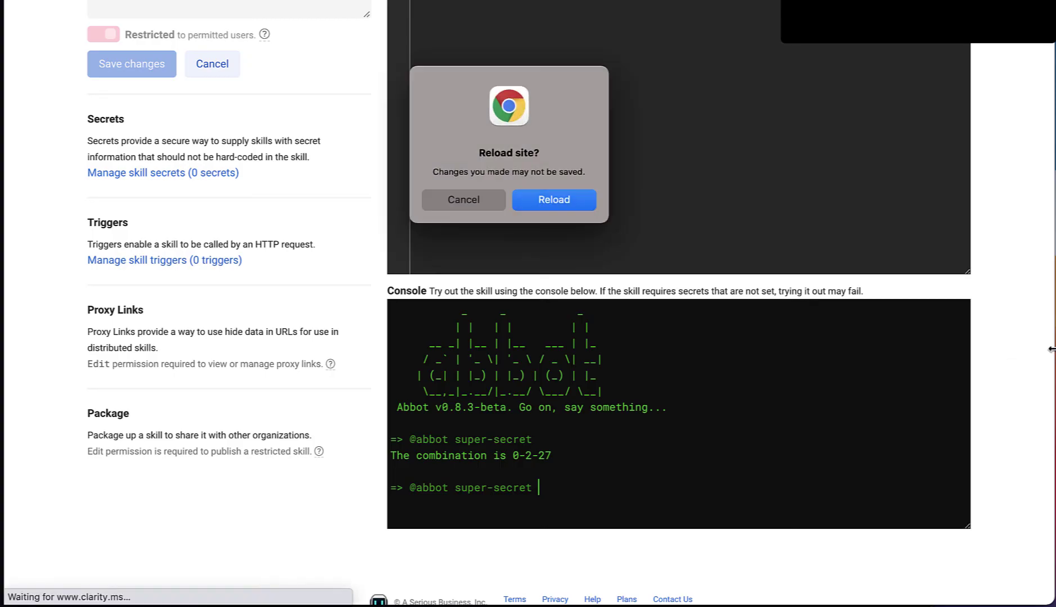
left_click(579, 205)
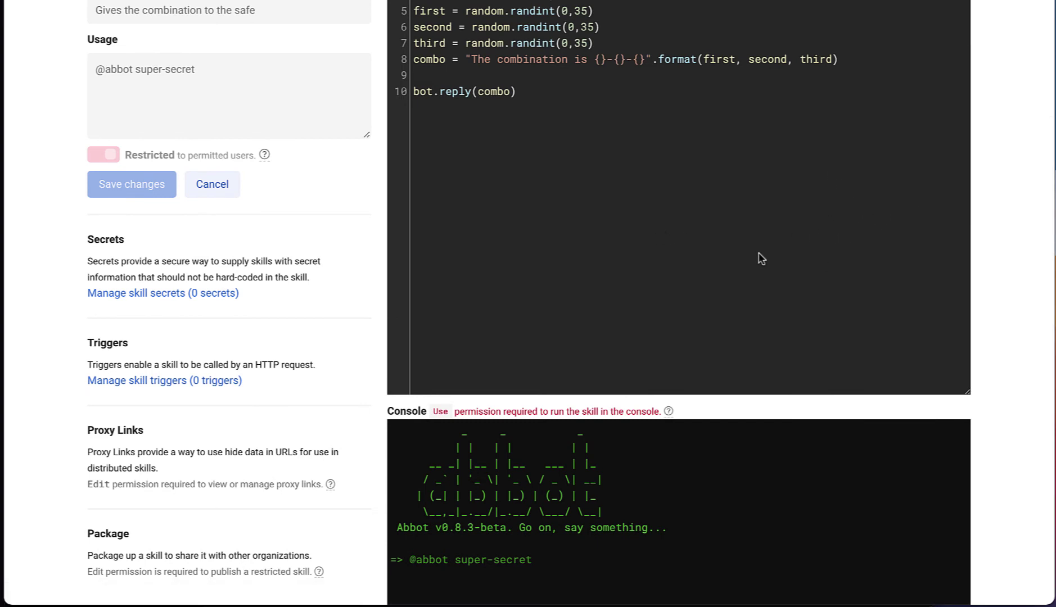
scroll(960, 270, "up", 3)
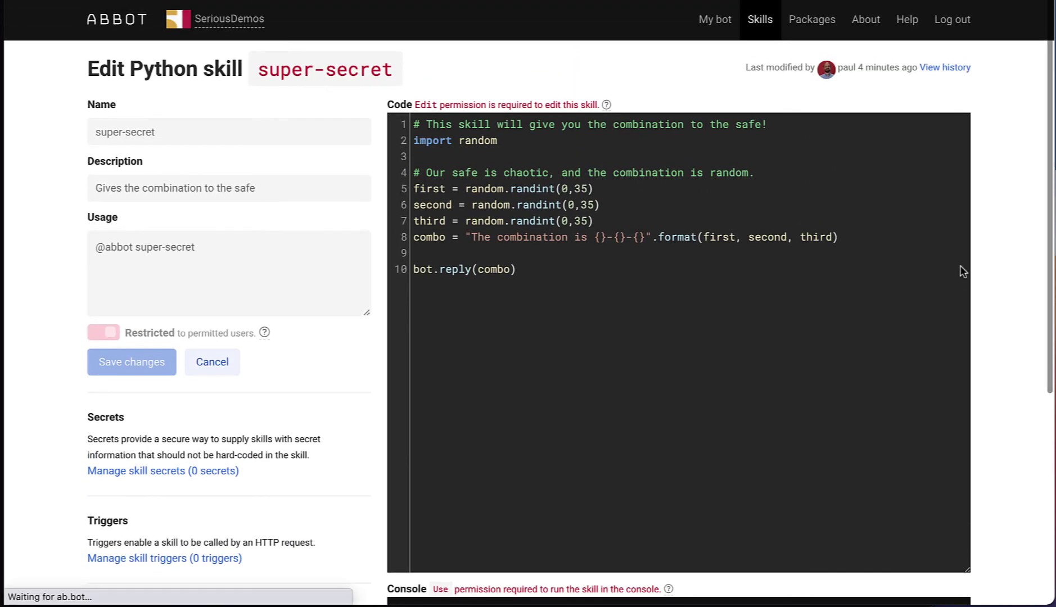
scroll(928, 271, "down", 3)
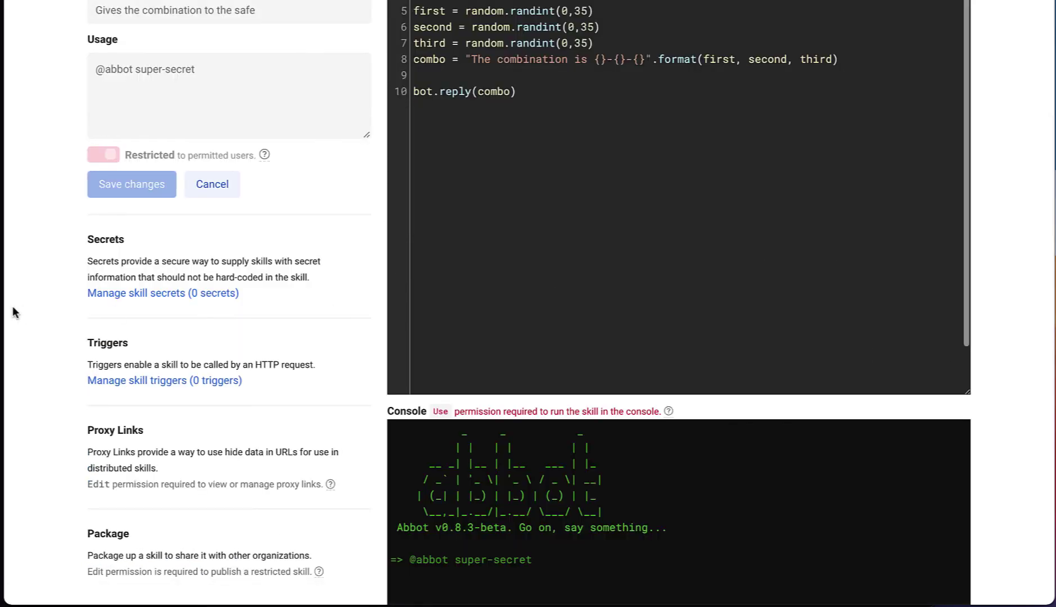
- Switch to the administrator's Abbot session, change super-secret from Restricted to Open for all users in the organization, and save the changes
mouse_move(1, 315)
left_click(2, 260)
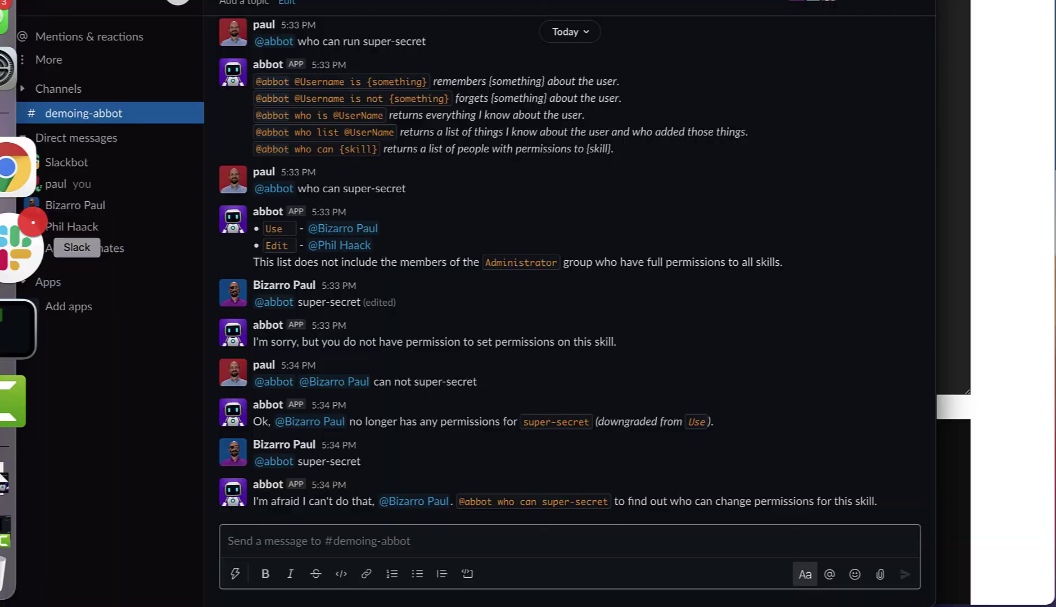
left_click(978, 236)
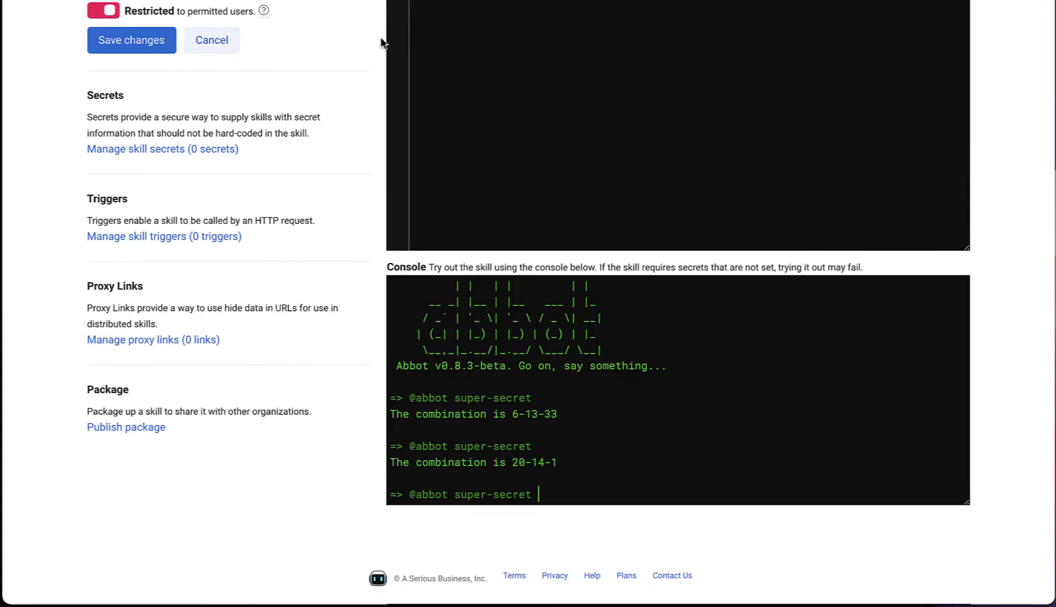
scroll(380, 36, "up", 10)
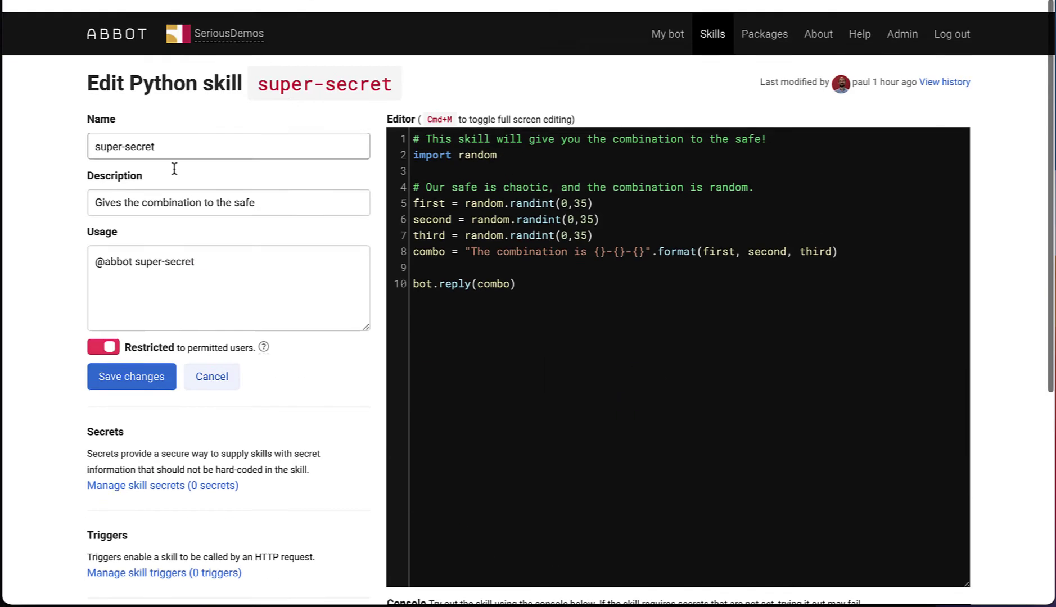
left_click(104, 332)
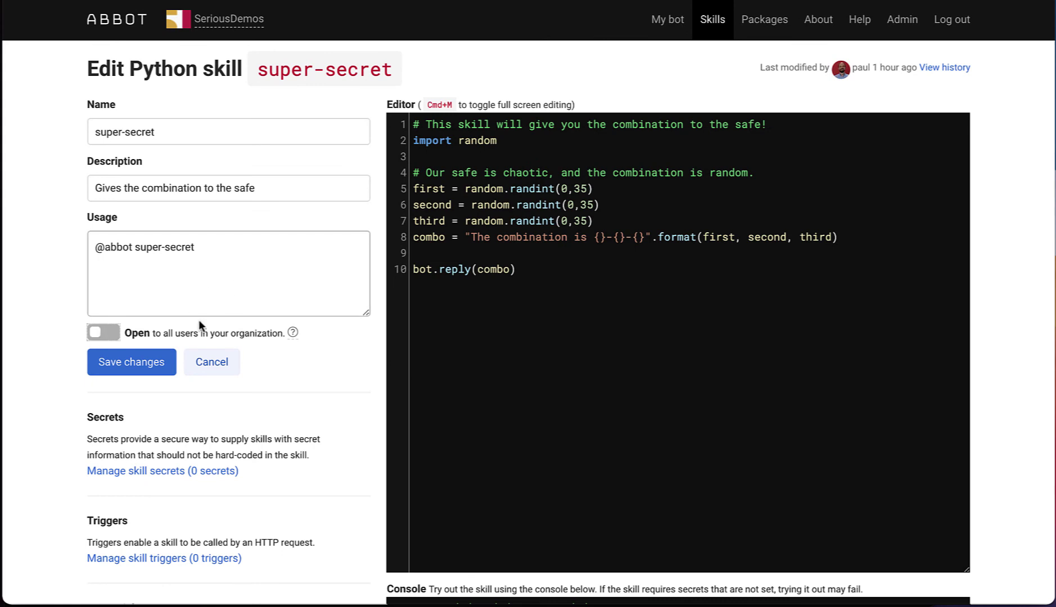
mouse_move(293, 332)
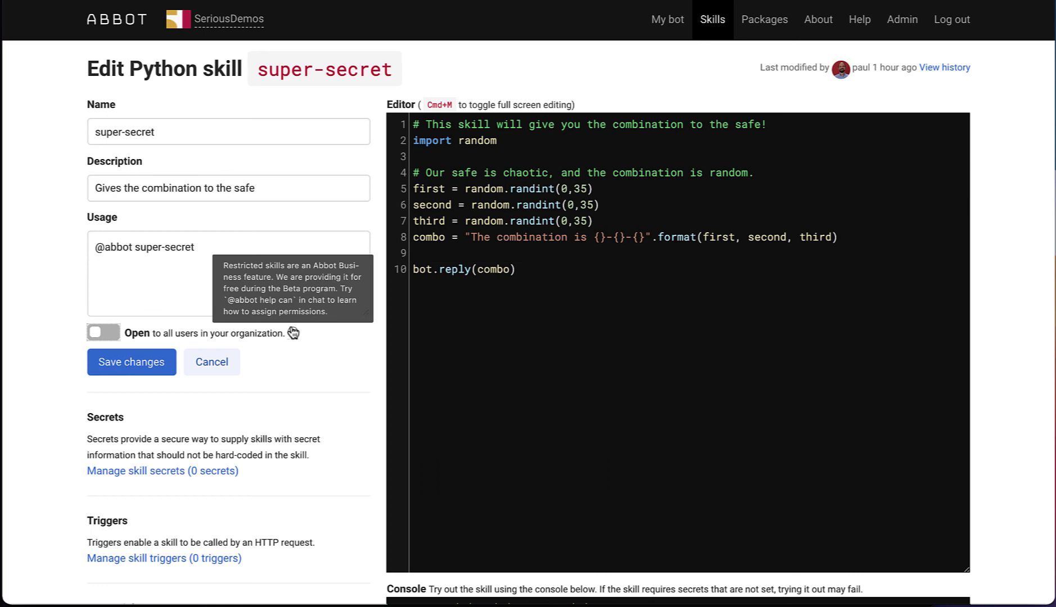
left_click(172, 368)
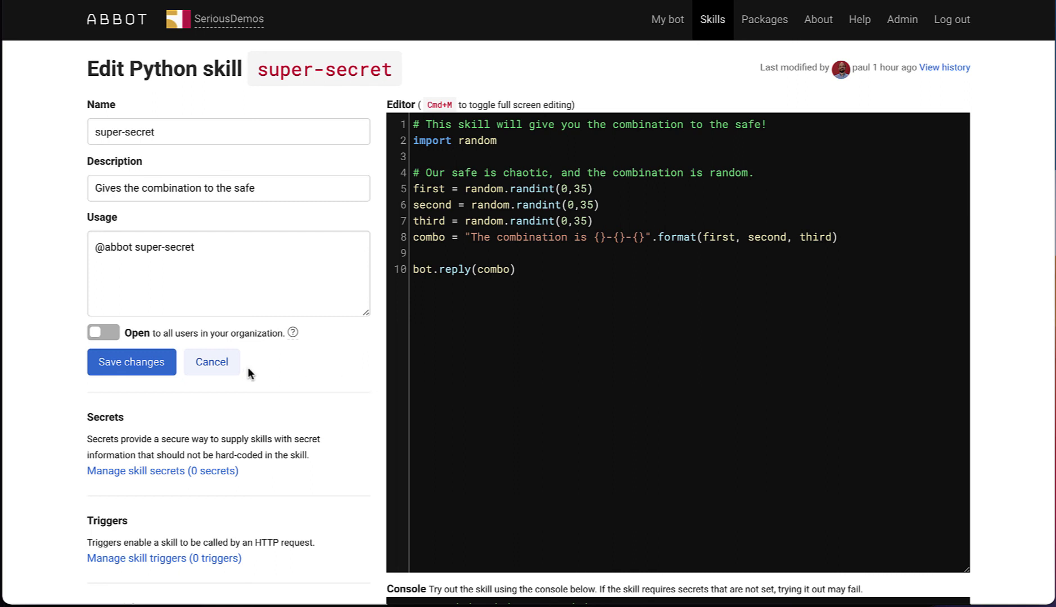
left_click(633, 0)
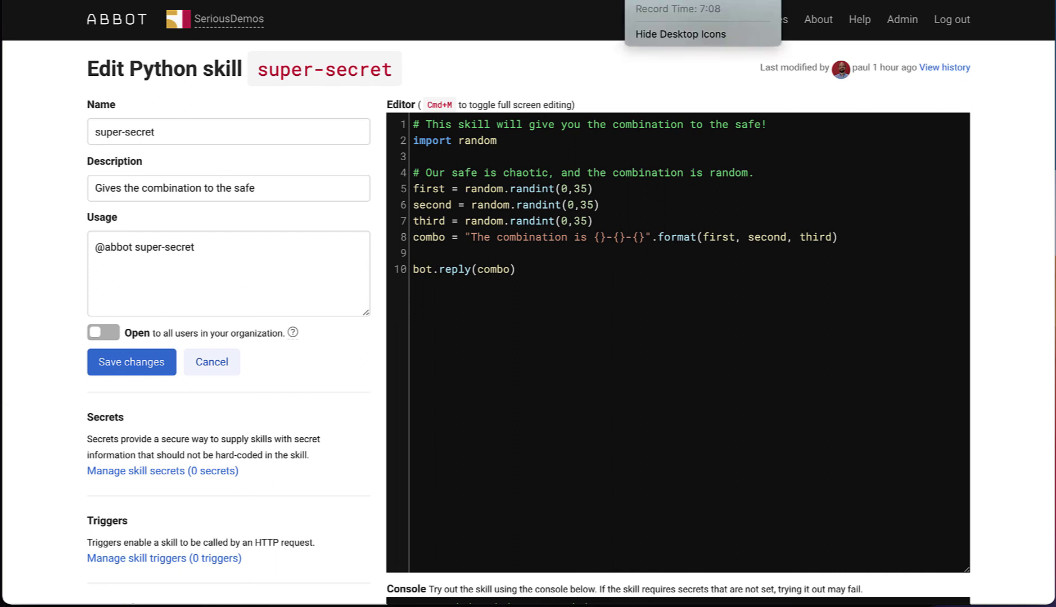